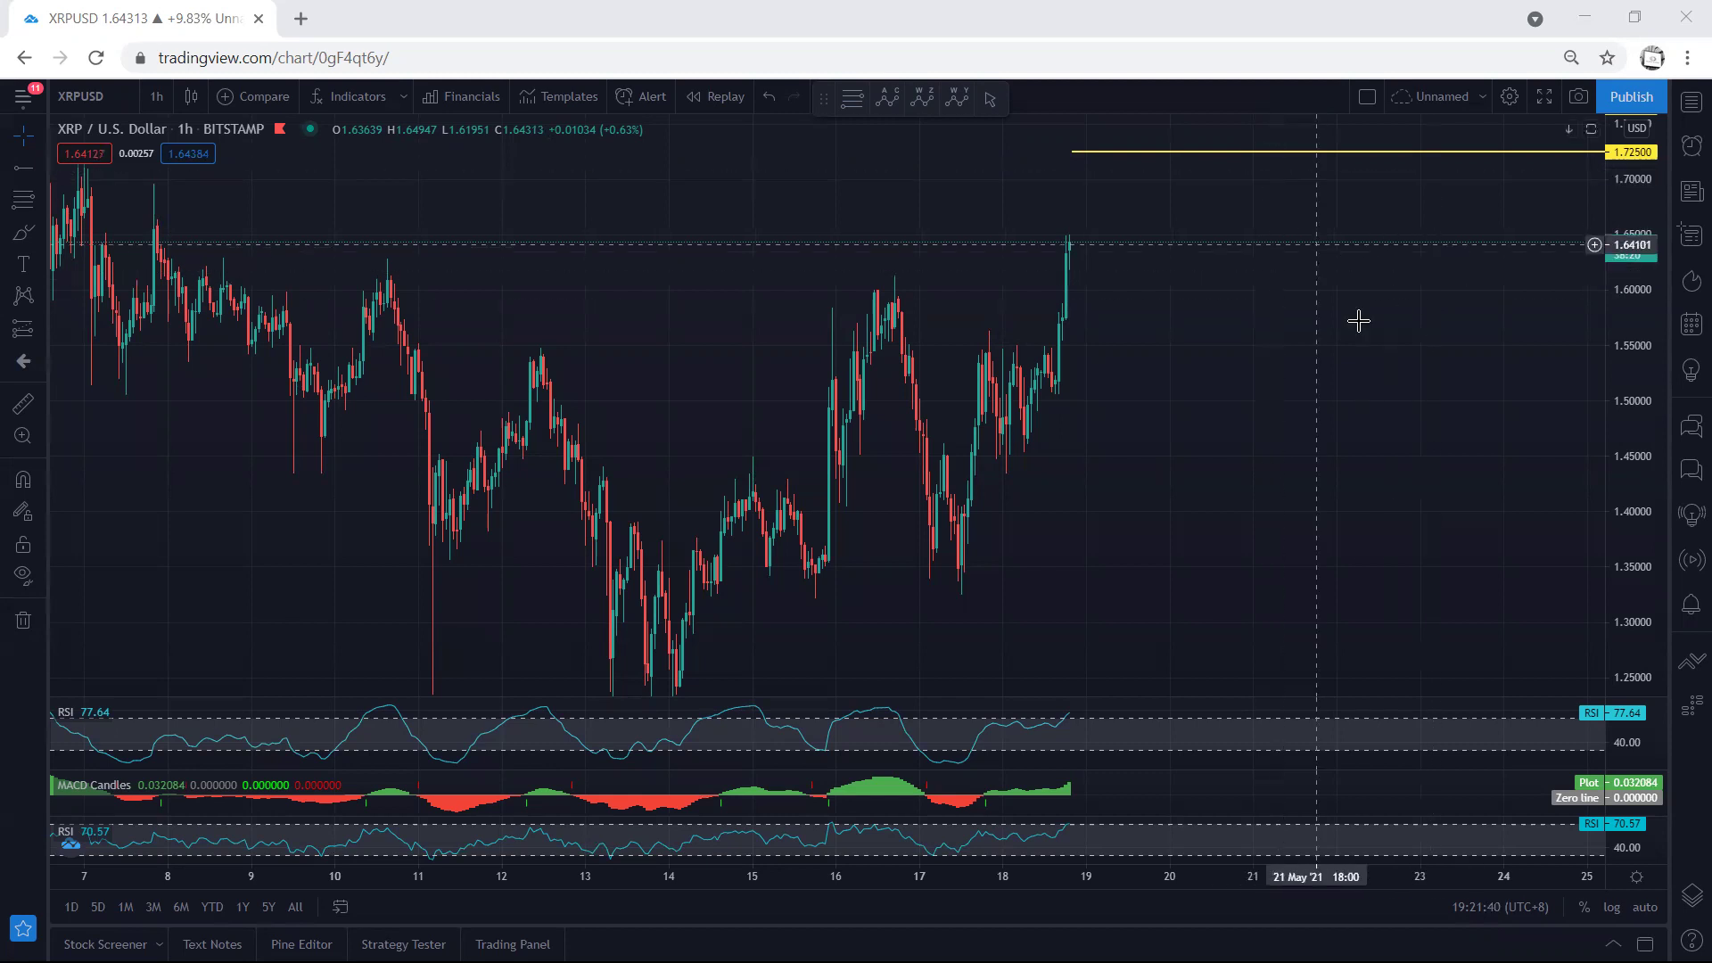
- Brush temporary marks on the small 18 May rise and by the 16 May and 17 May swing highs, and clear them
{"action": "left_click", "coordinate": [1632, 522]}
{"action": "scroll", "coordinate": [1364, 474], "scroll_direction": "up", "scroll_amount": 1}
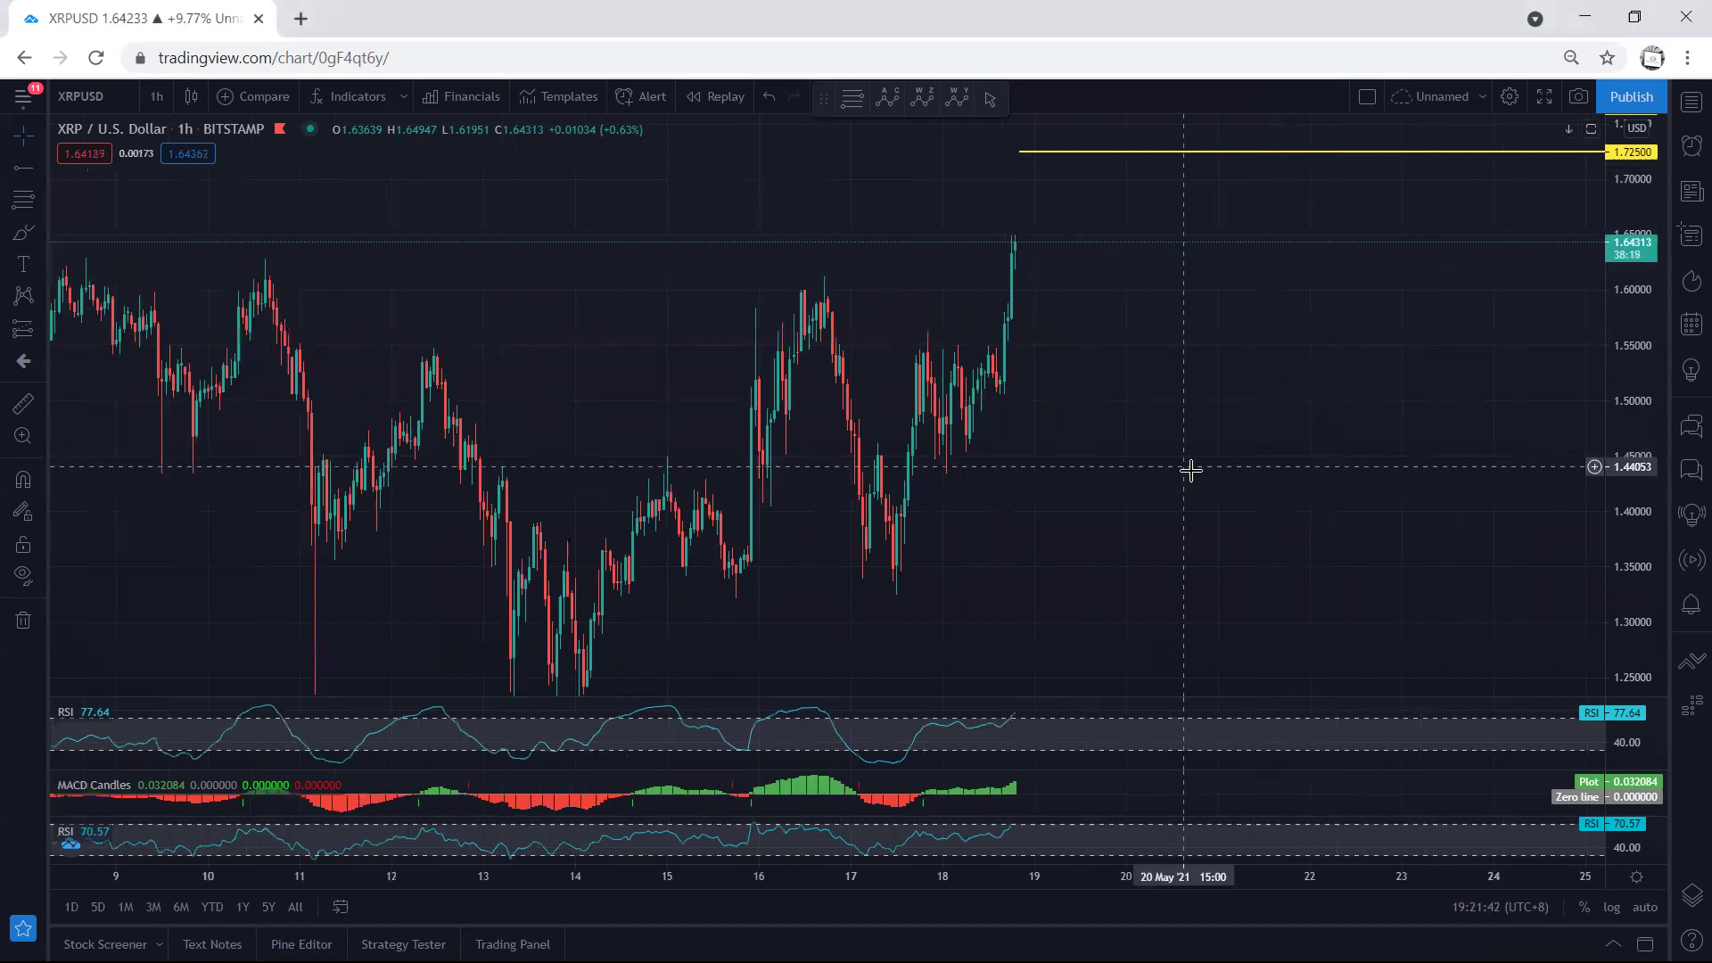
{"action": "left_click_drag", "start_coordinate": [1186, 466], "coordinate": [1206, 472]}
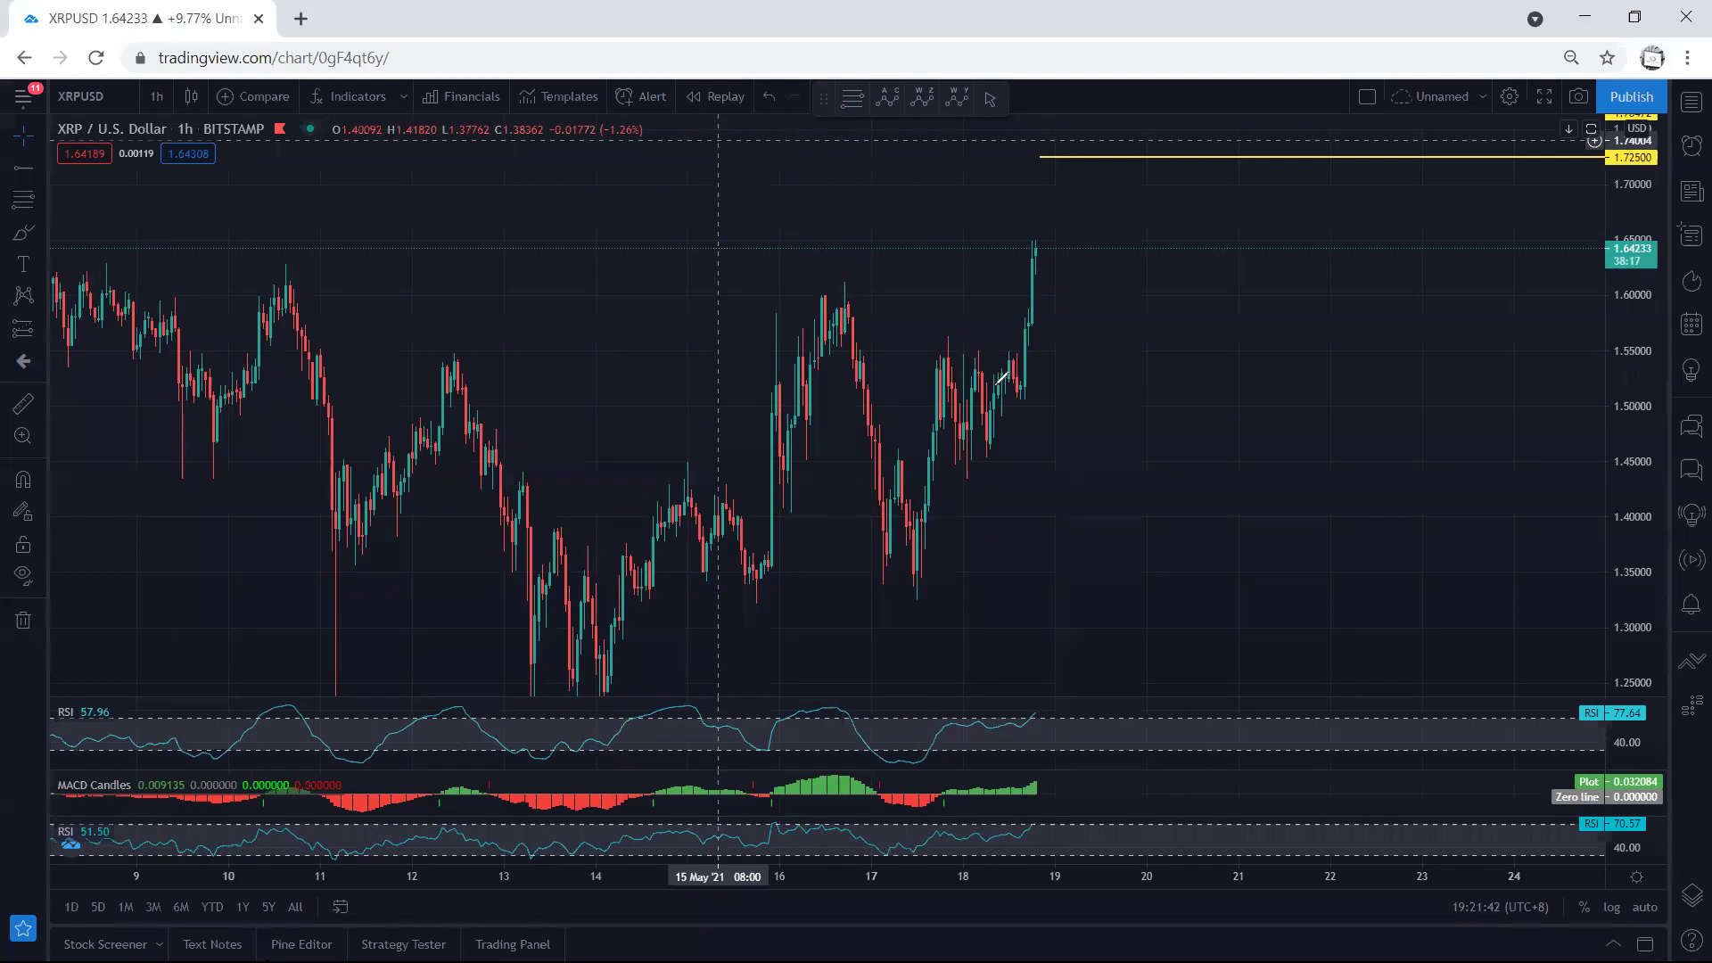
{"action": "left_click_drag", "start_coordinate": [996, 388], "coordinate": [1006, 355]}
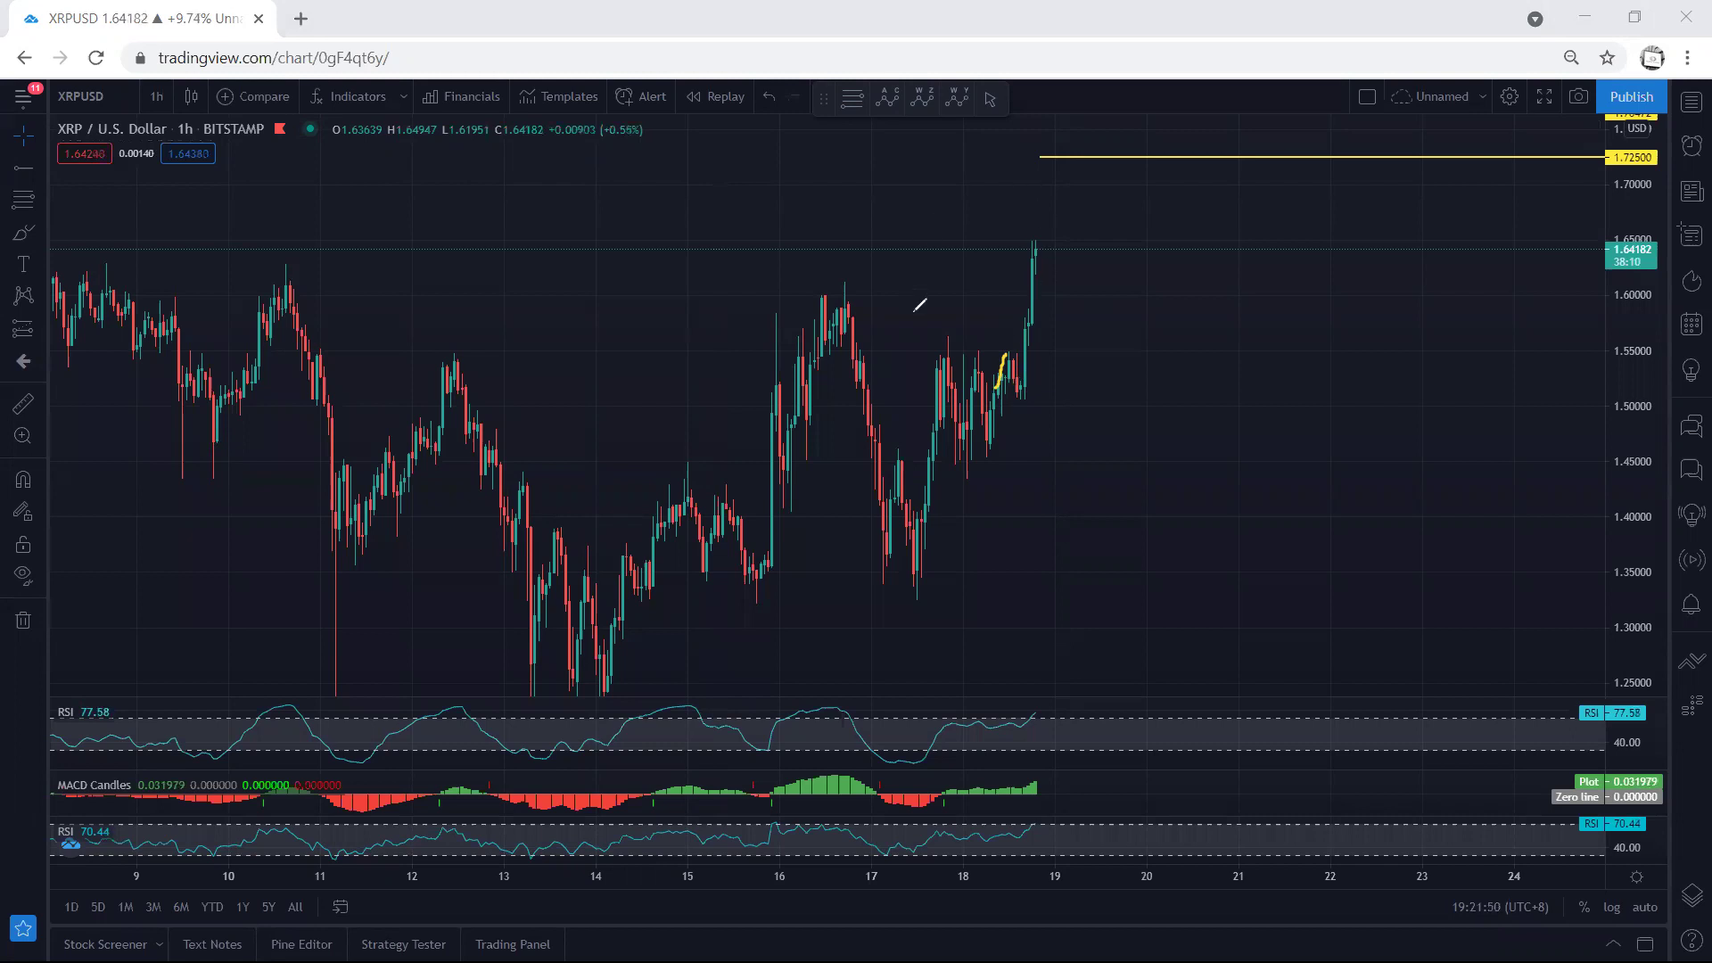
{"action": "left_click_drag", "start_coordinate": [922, 335], "coordinate": [961, 334]}
{"action": "left_click_drag", "start_coordinate": [823, 280], "coordinate": [928, 314]}
{"action": "left_click_drag", "start_coordinate": [835, 236], "coordinate": [844, 266]}
{"action": "key", "text": "Delete"}
- Mark the 17 May high, the 16 May high and the latest 18 May pullback with temporary freehand strokes
{"action": "left_click_drag", "start_coordinate": [924, 330], "coordinate": [955, 330]}
{"action": "left_click_drag", "start_coordinate": [829, 279], "coordinate": [848, 282]}
{"action": "mouse_move", "coordinate": [1017, 373]}
{"action": "left_mouse_down"}
{"action": "mouse_move", "coordinate": [1025, 388]}
{"action": "mouse_move", "coordinate": [1015, 374]}
{"action": "left_mouse_up"}
{"action": "mouse_move", "coordinate": [921, 327]}
{"action": "left_mouse_down"}
{"action": "mouse_move", "coordinate": [963, 333]}
{"action": "mouse_move", "coordinate": [934, 335]}
{"action": "left_mouse_up"}
{"action": "left_click_drag", "start_coordinate": [809, 281], "coordinate": [883, 286]}
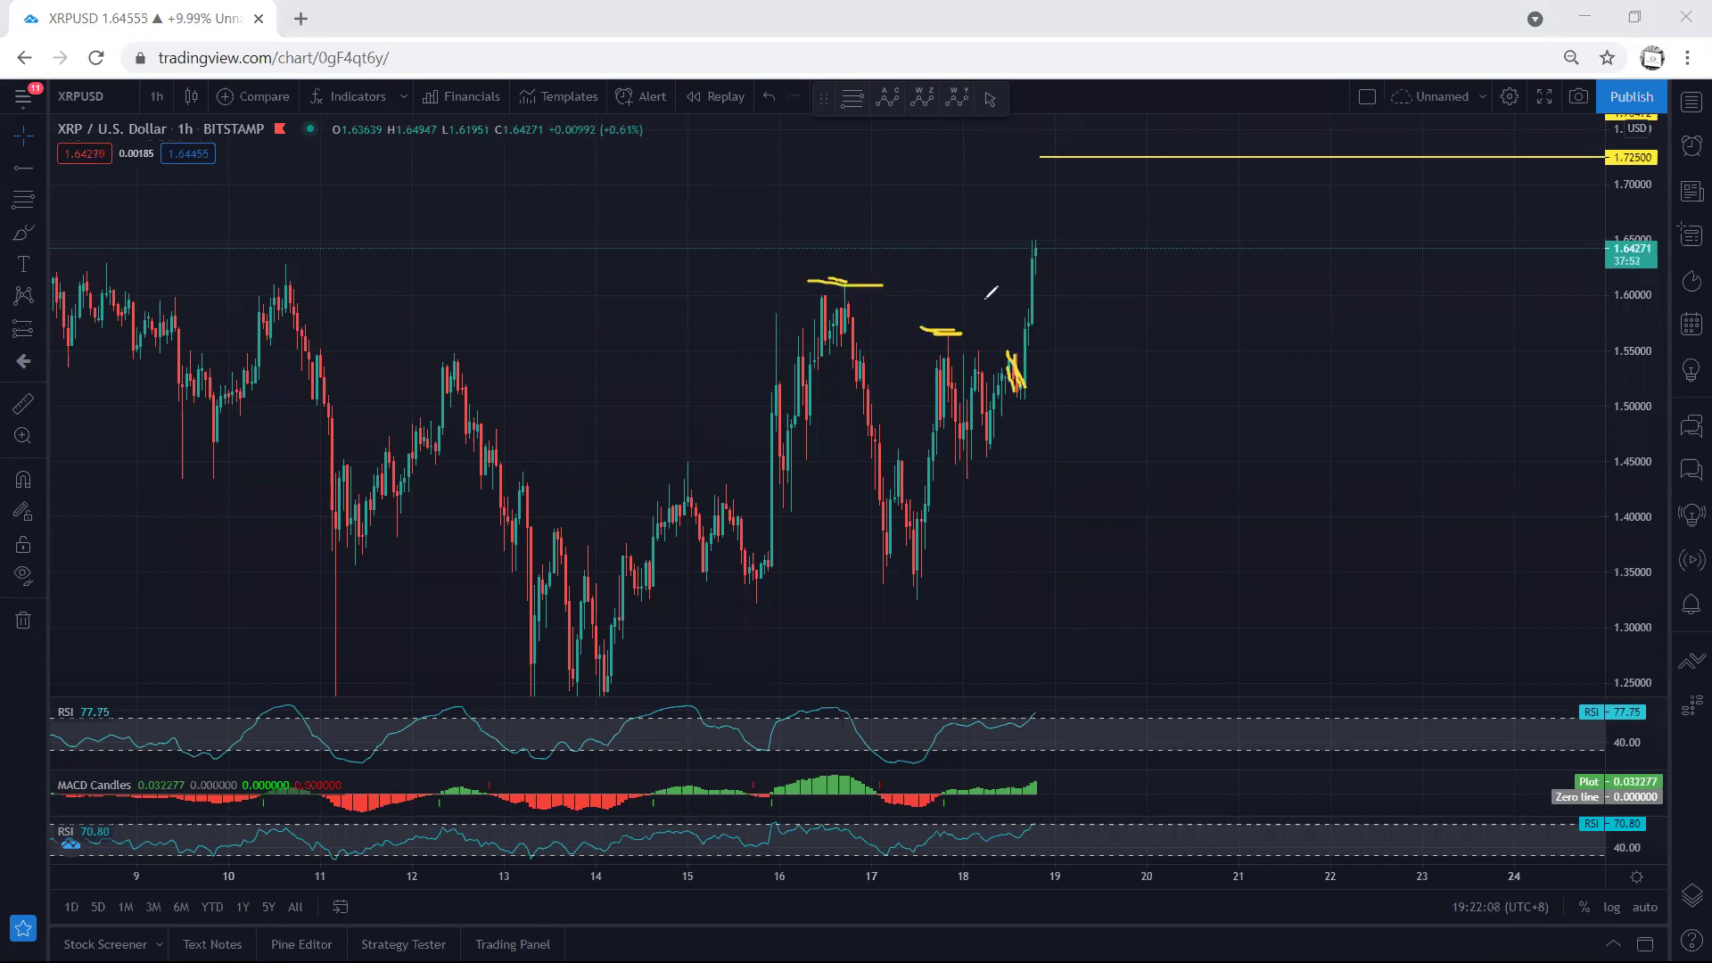
- Circle the latest rally from about 1.51 to 1.65, and temporarily mark the 17 May and 16 May swing highs
{"action": "mouse_move", "coordinate": [1025, 390]}
{"action": "left_mouse_down"}
{"action": "mouse_move", "coordinate": [1059, 230]}
{"action": "mouse_move", "coordinate": [1011, 254]}
{"action": "mouse_move", "coordinate": [1028, 391]}
{"action": "left_mouse_up"}
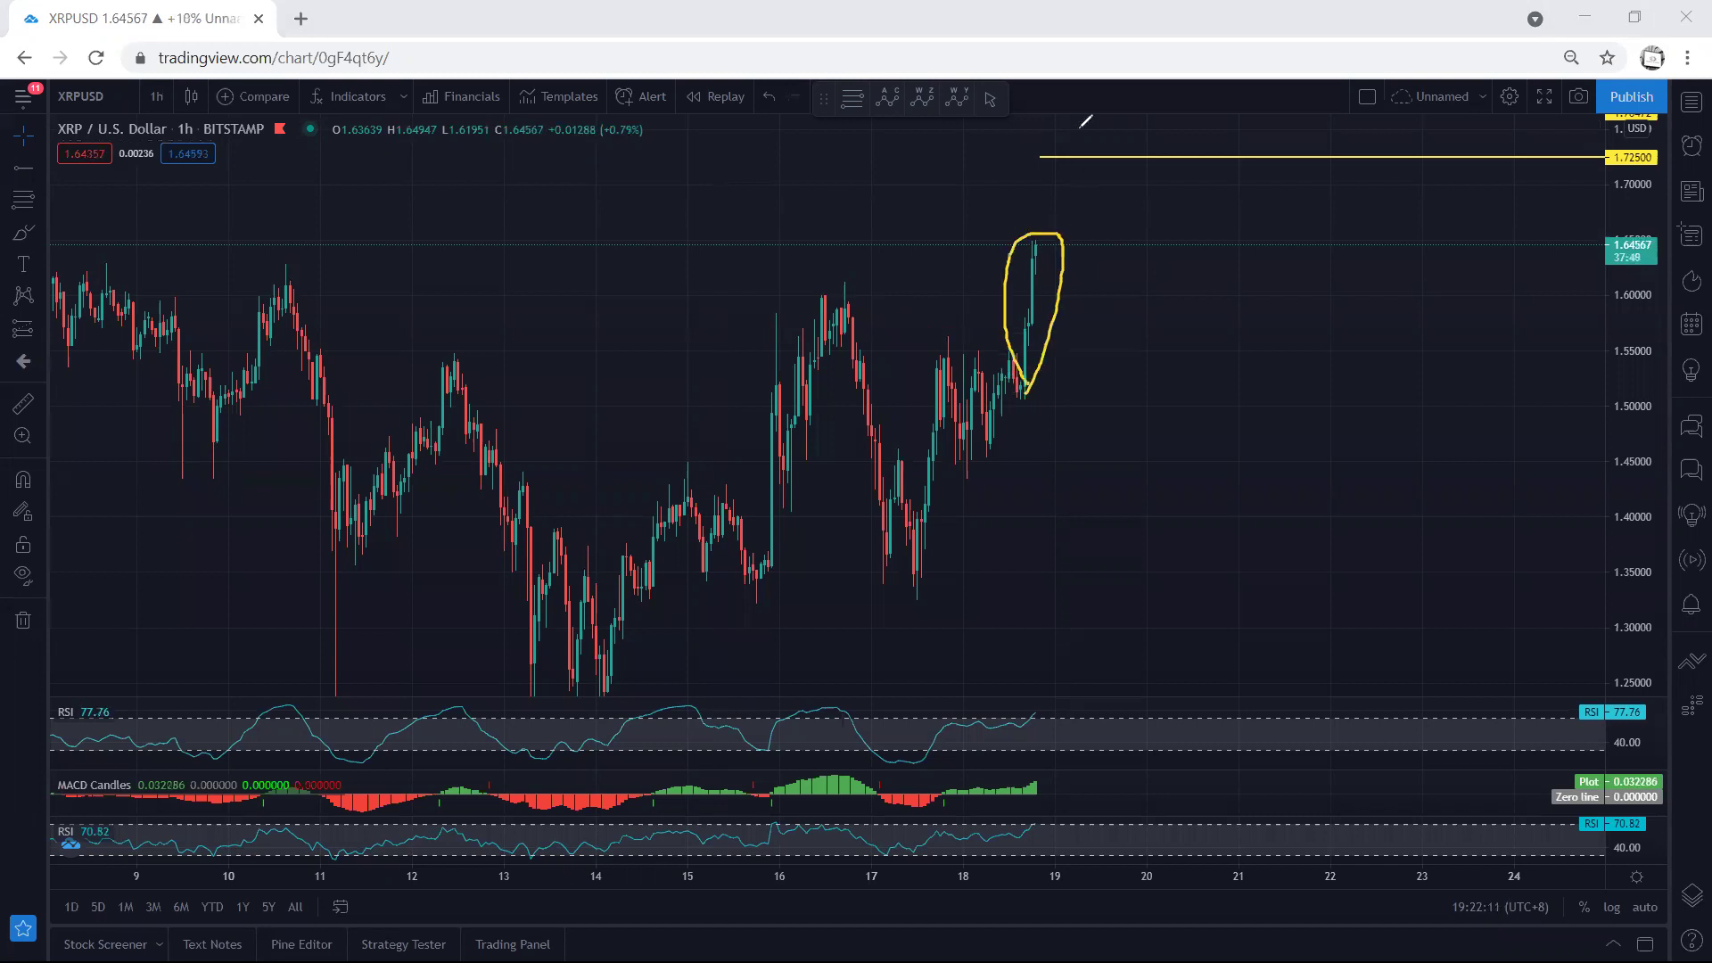
{"action": "left_click_drag", "start_coordinate": [967, 330], "coordinate": [971, 333]}
{"action": "left_click_drag", "start_coordinate": [822, 281], "coordinate": [870, 280]}
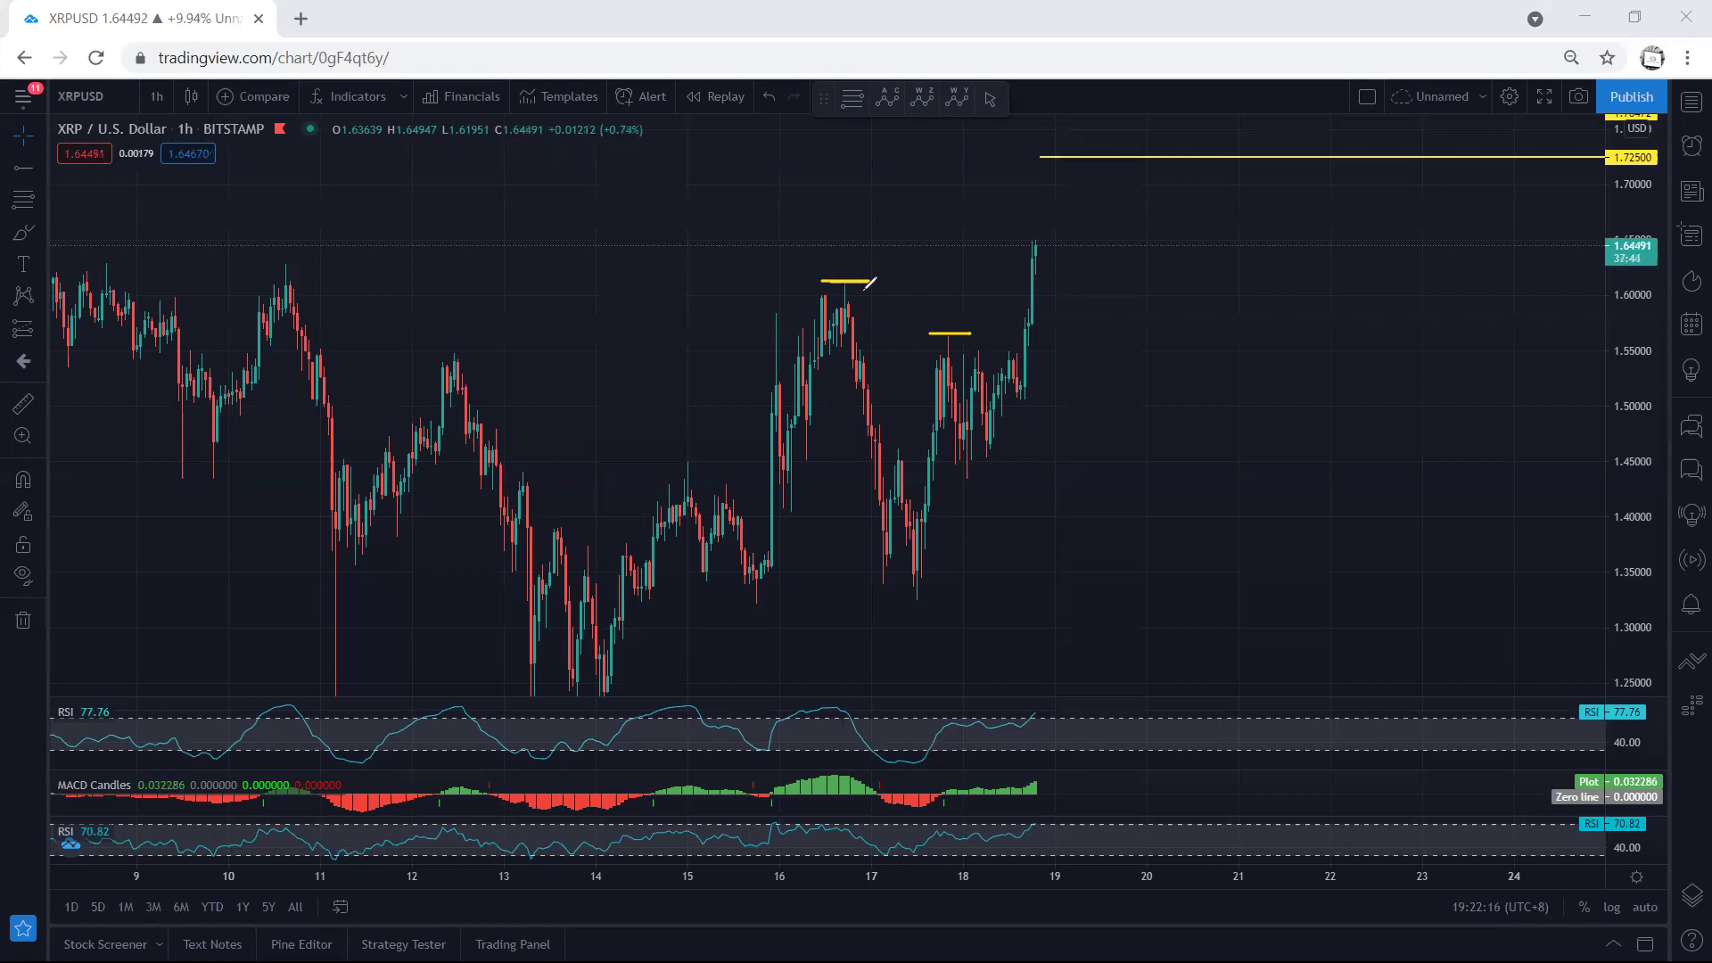
{"action": "mouse_move", "coordinate": [903, 338]}
{"action": "left_mouse_down"}
{"action": "mouse_move", "coordinate": [981, 330]}
{"action": "mouse_move", "coordinate": [922, 309]}
{"action": "mouse_move", "coordinate": [932, 334]}
{"action": "left_mouse_up"}
{"action": "mouse_move", "coordinate": [784, 235]}
{"action": "left_mouse_down"}
{"action": "mouse_move", "coordinate": [833, 255]}
{"action": "mouse_move", "coordinate": [819, 268]}
{"action": "left_mouse_up"}
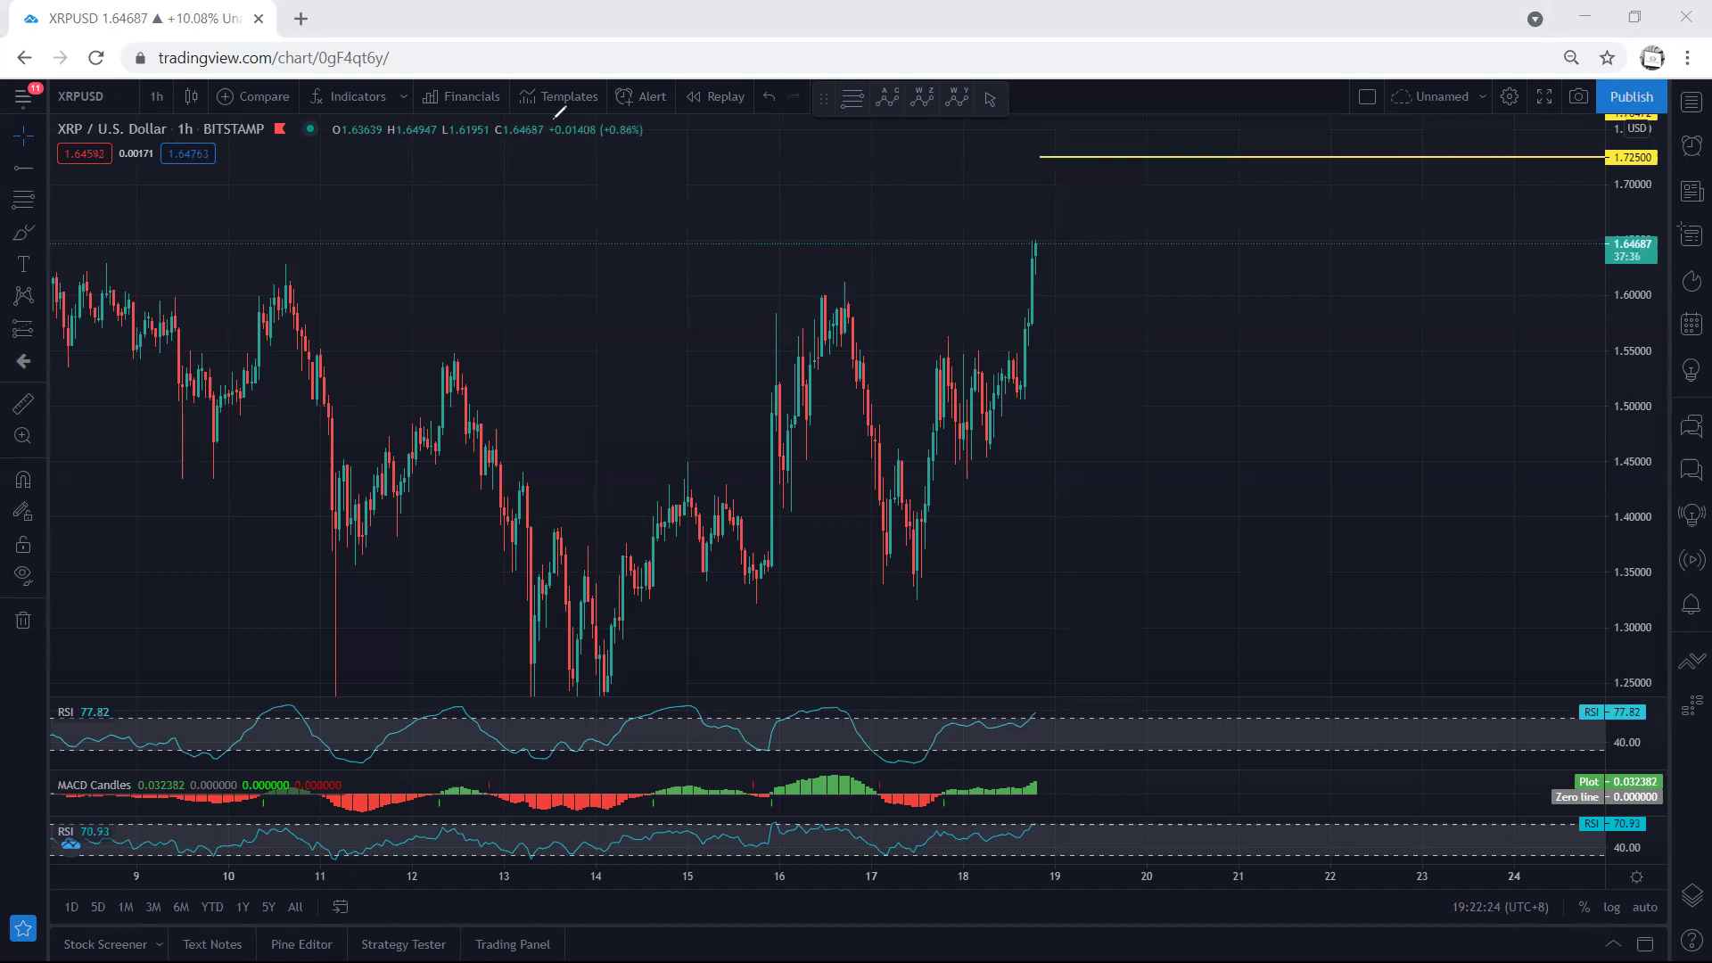
- Examine the MACD Candles and upper RSI indicators enlarged one after the other, restoring the full chart layout each time
{"action": "double_click", "coordinate": [1115, 786]}
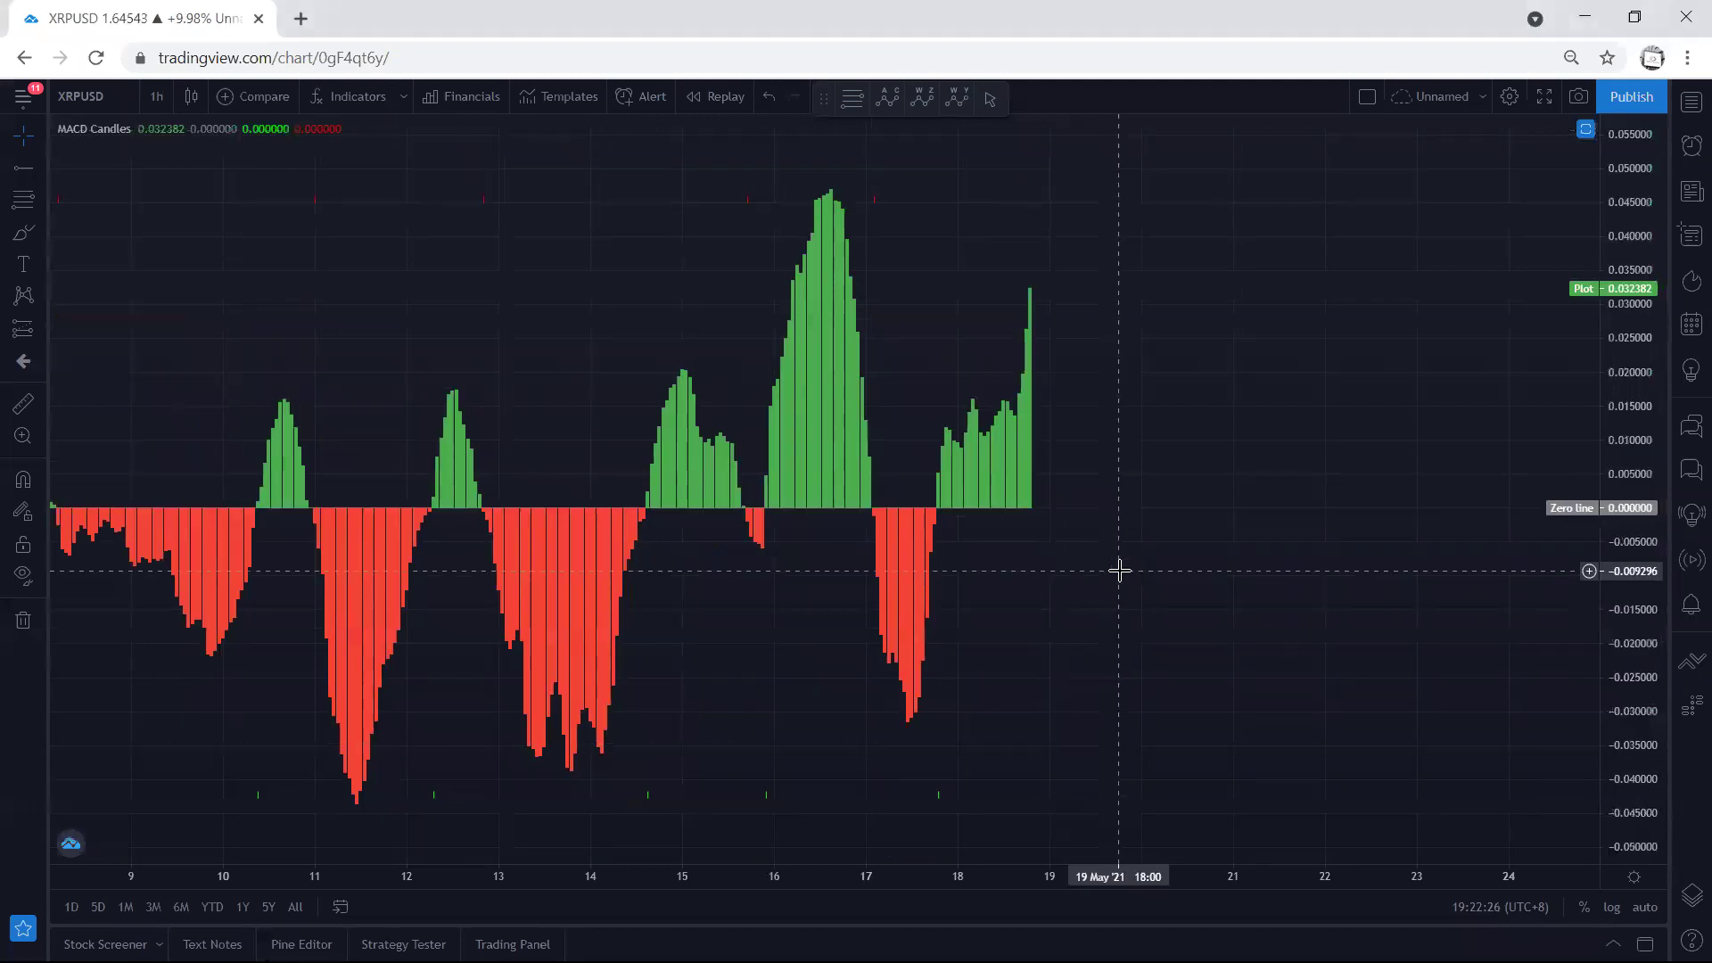
{"action": "double_click", "coordinate": [1119, 571]}
{"action": "double_click", "coordinate": [1113, 738]}
{"action": "double_click", "coordinate": [1154, 482]}
- Sketch a V-shaped arrow from the latest pullback down to about 1.45 and up to about 1.61, and undo it
{"action": "left_click_drag", "start_coordinate": [1087, 588], "coordinate": [1082, 583]}
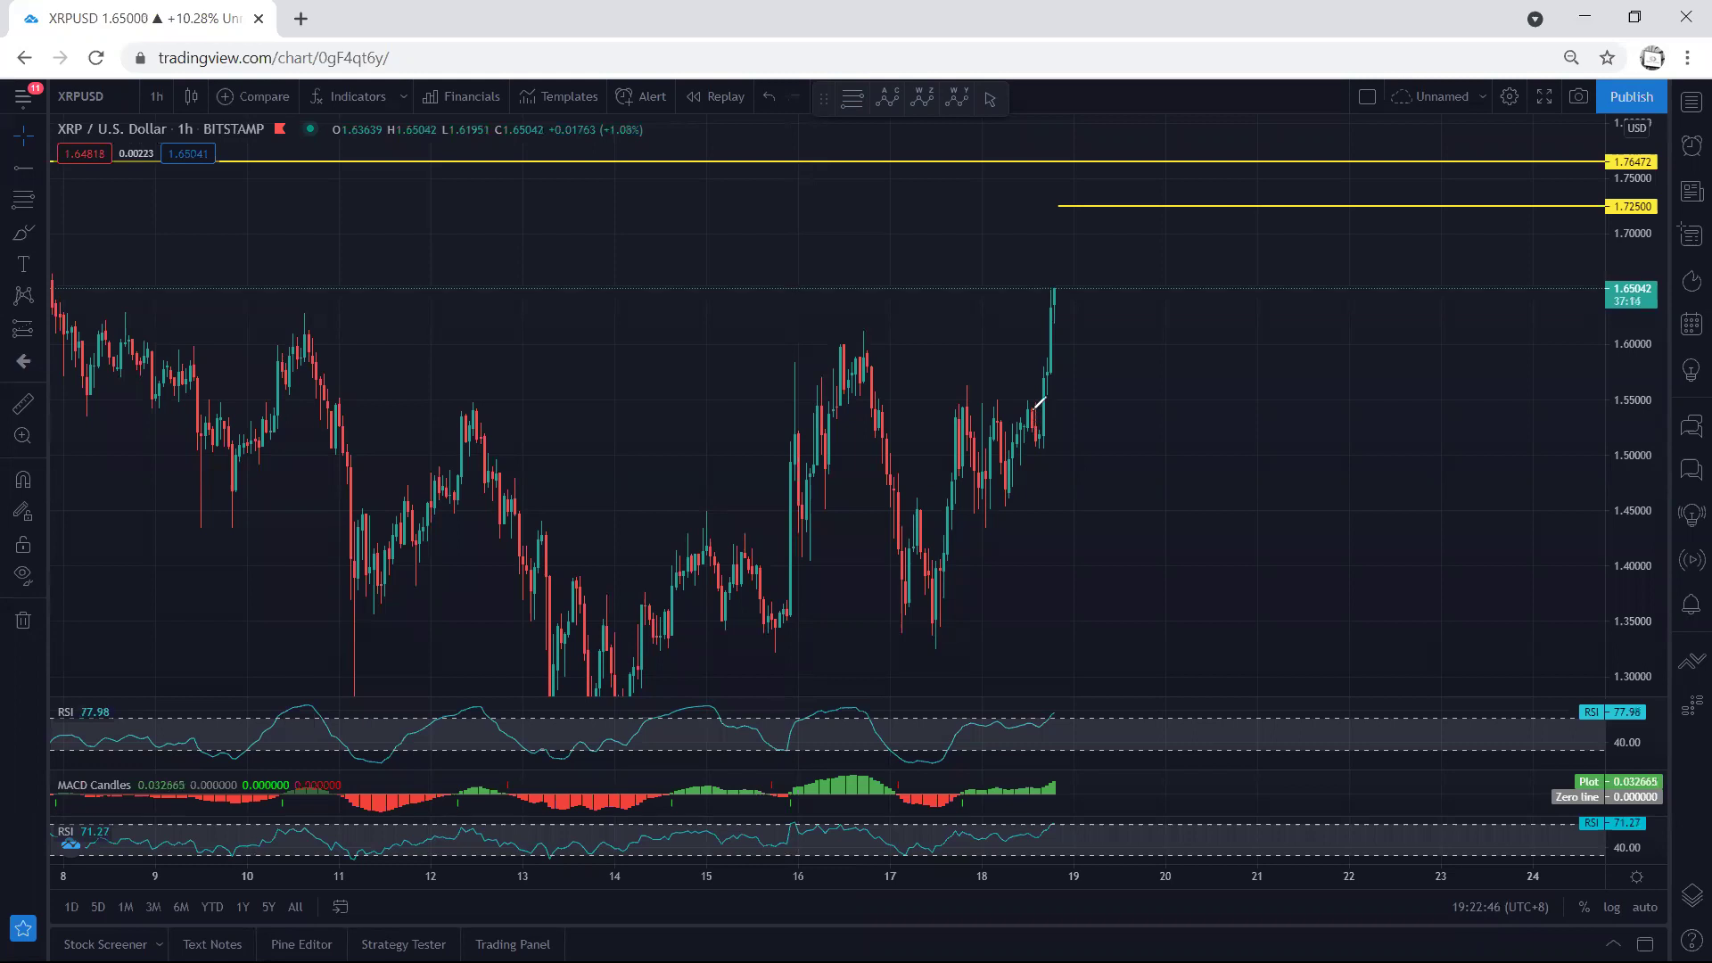
{"action": "mouse_move", "coordinate": [1034, 407]}
{"action": "left_mouse_down"}
{"action": "mouse_move", "coordinate": [1045, 489]}
{"action": "mouse_move", "coordinate": [1077, 466]}
{"action": "left_mouse_up"}
{"action": "left_click_drag", "start_coordinate": [1111, 388], "coordinate": [1117, 336]}
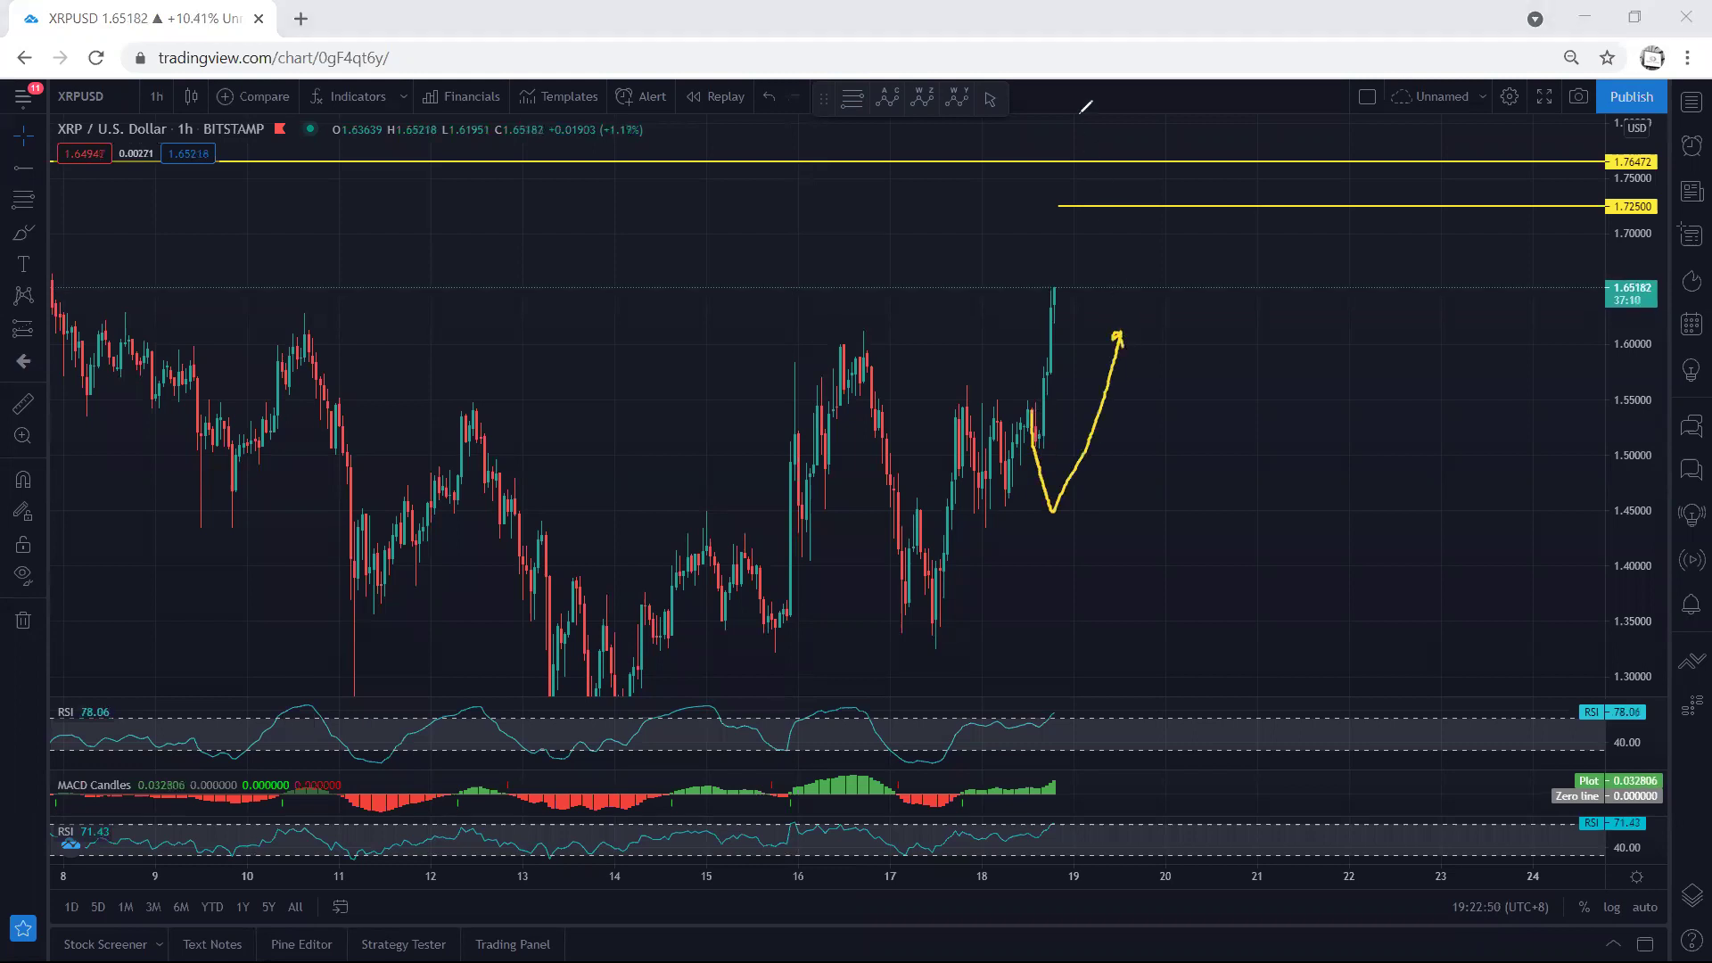
{"action": "key", "text": "ctrl+z"}
- Brush temporary strokes over the 17 May and 16 May swing highs and along the latest 18 May pullback
{"action": "left_click_drag", "start_coordinate": [955, 385], "coordinate": [981, 389]}
{"action": "left_click_drag", "start_coordinate": [851, 334], "coordinate": [873, 332]}
{"action": "left_click_drag", "start_coordinate": [1029, 407], "coordinate": [1038, 440]}
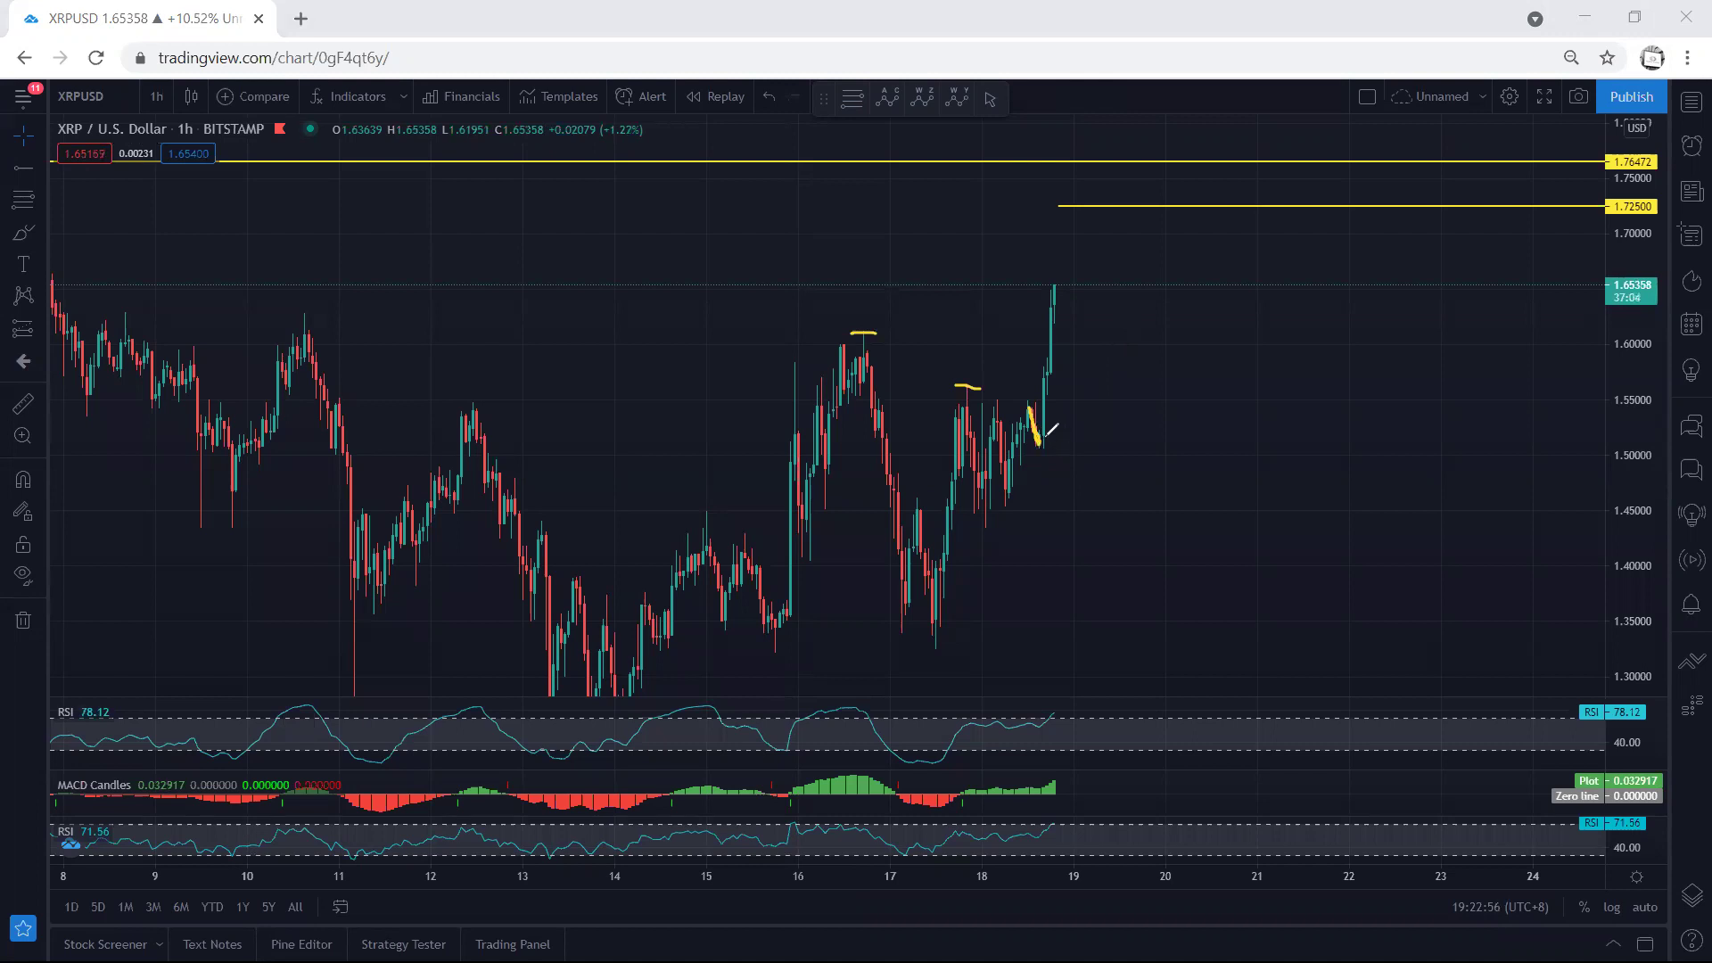
{"action": "left_click_drag", "start_coordinate": [1098, 410], "coordinate": [1056, 418]}
{"action": "left_click_drag", "start_coordinate": [955, 383], "coordinate": [991, 387]}
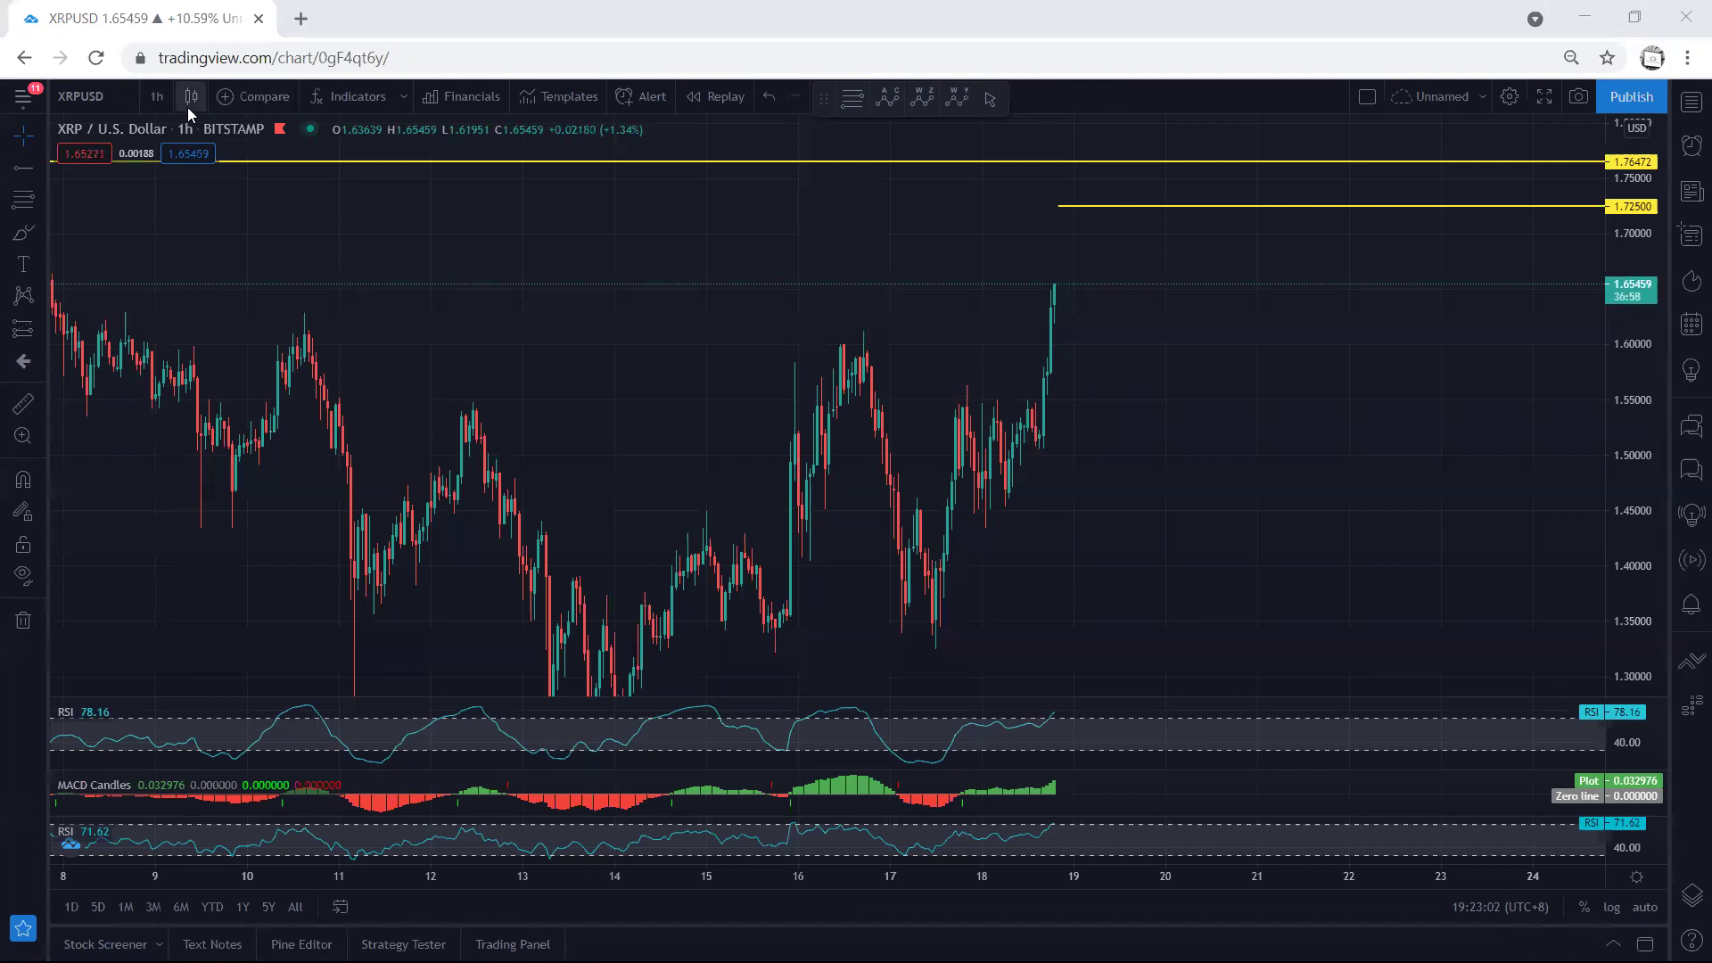
- Switch the chart to the 1-day interval and turn off Days visibility for the 1.72500 horizontal ray
{"action": "left_click", "coordinate": [161, 96]}
{"action": "left_click", "coordinate": [178, 541]}
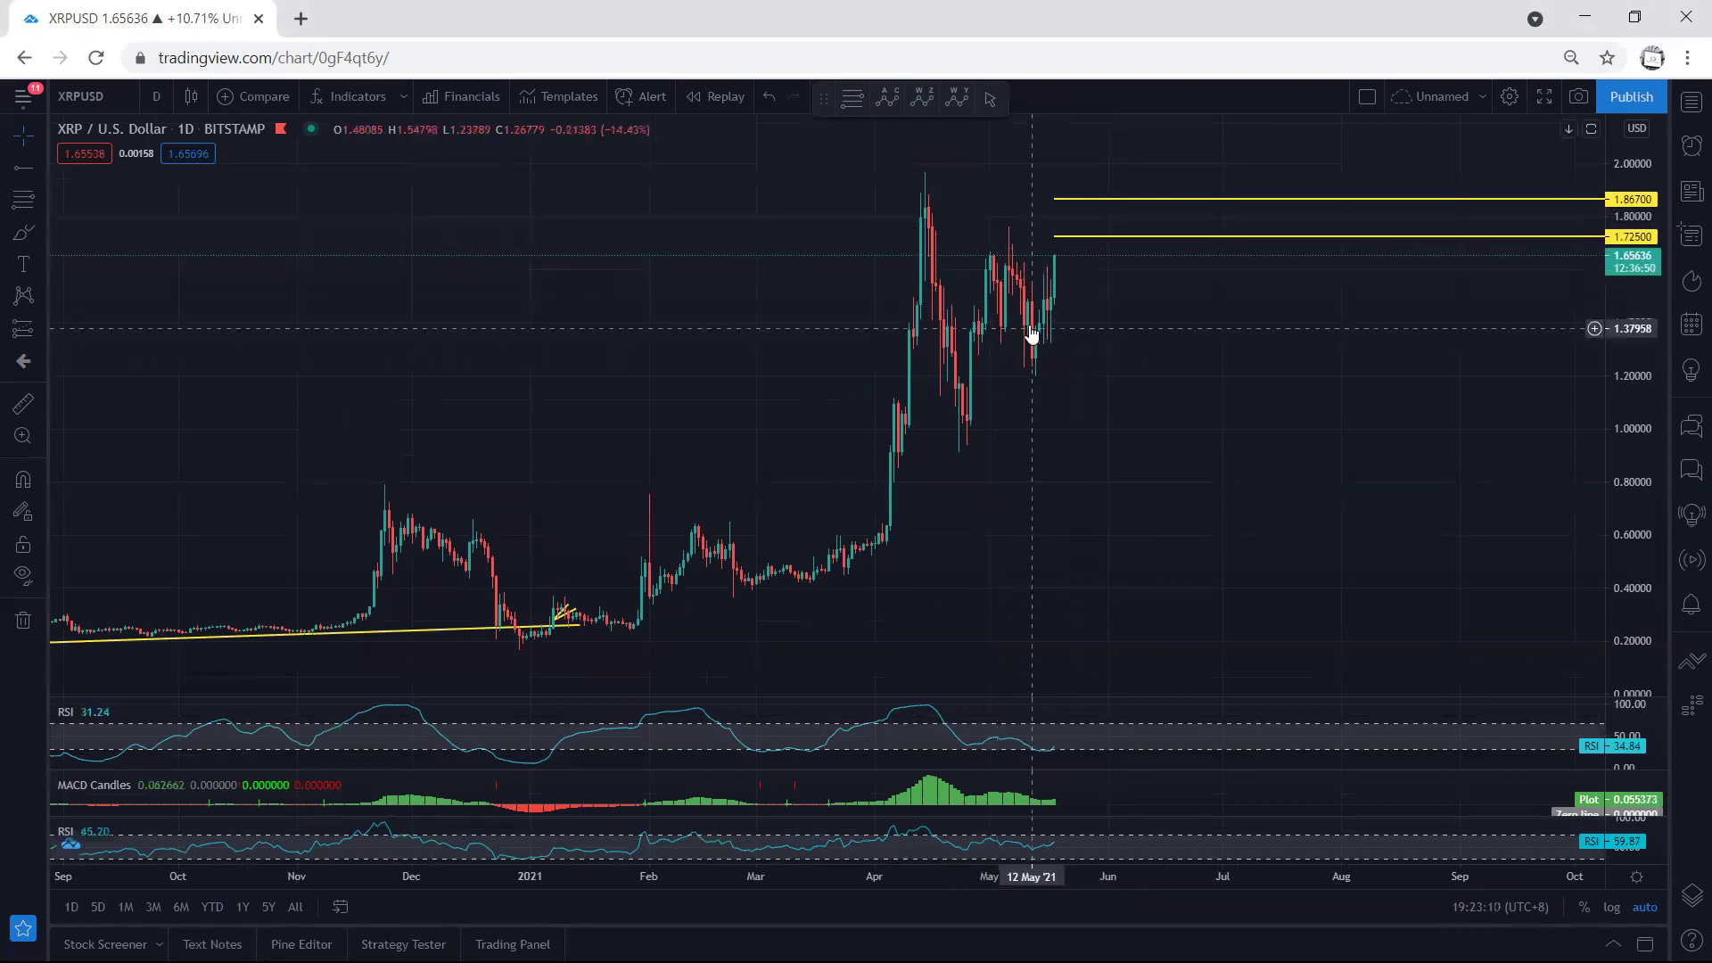
{"action": "double_click", "coordinate": [1077, 246]}
{"action": "left_click", "coordinate": [936, 453]}
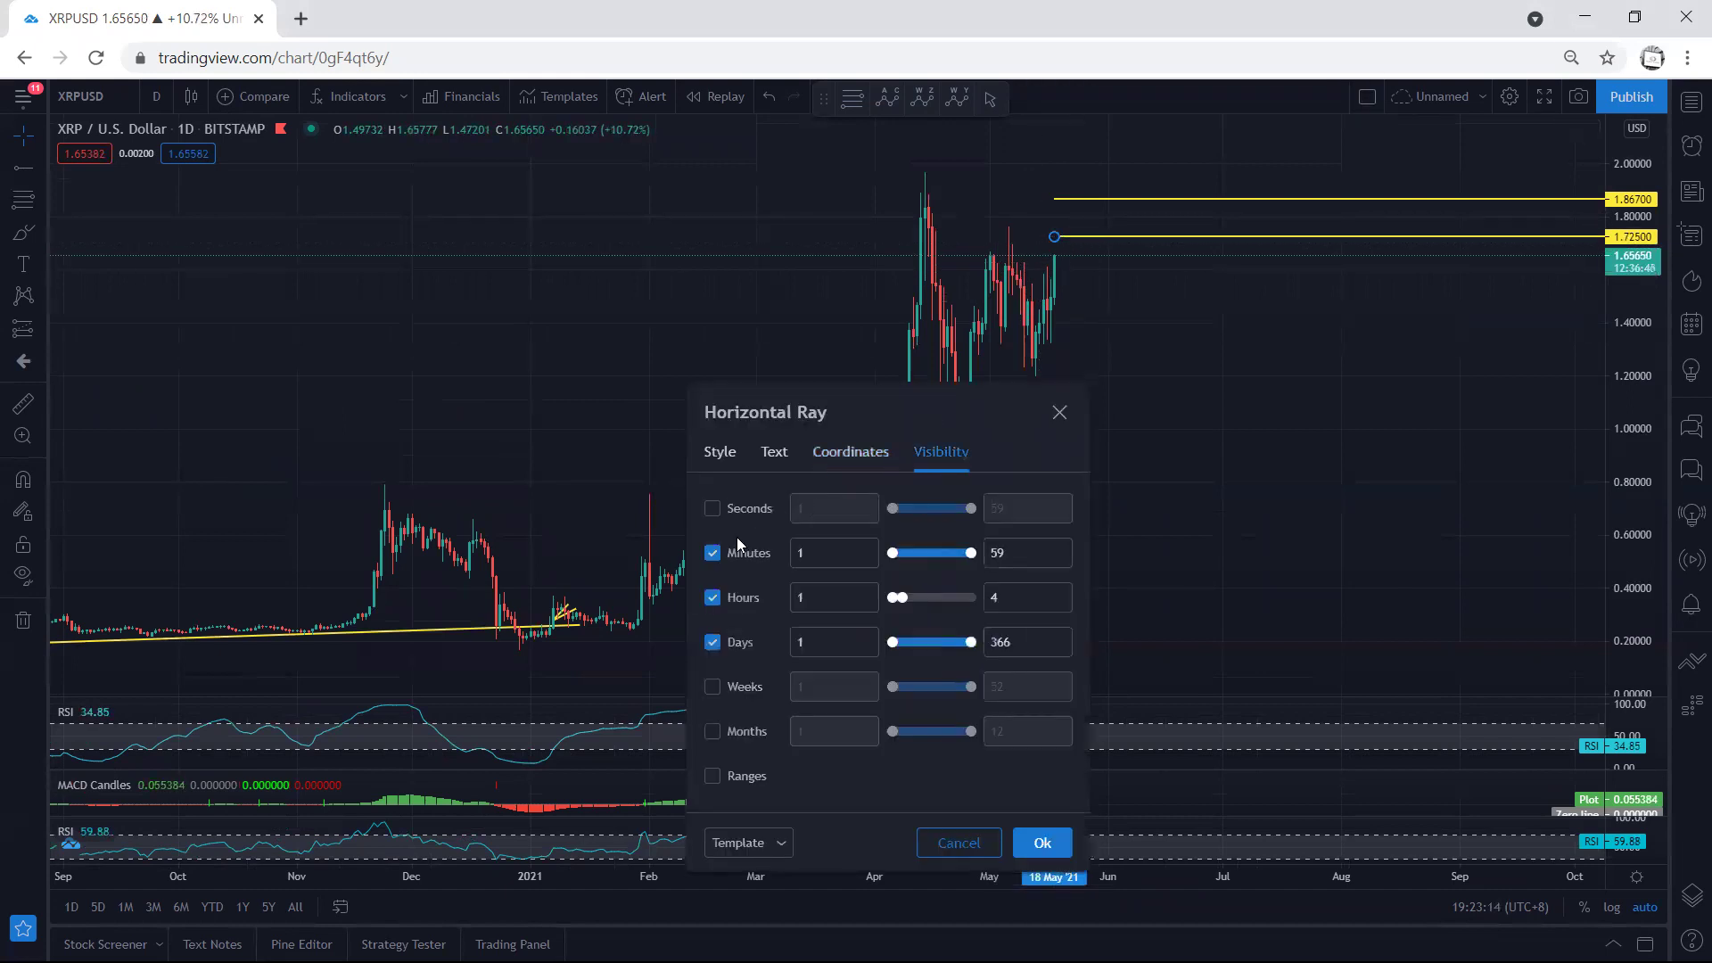
{"action": "left_click", "coordinate": [740, 640]}
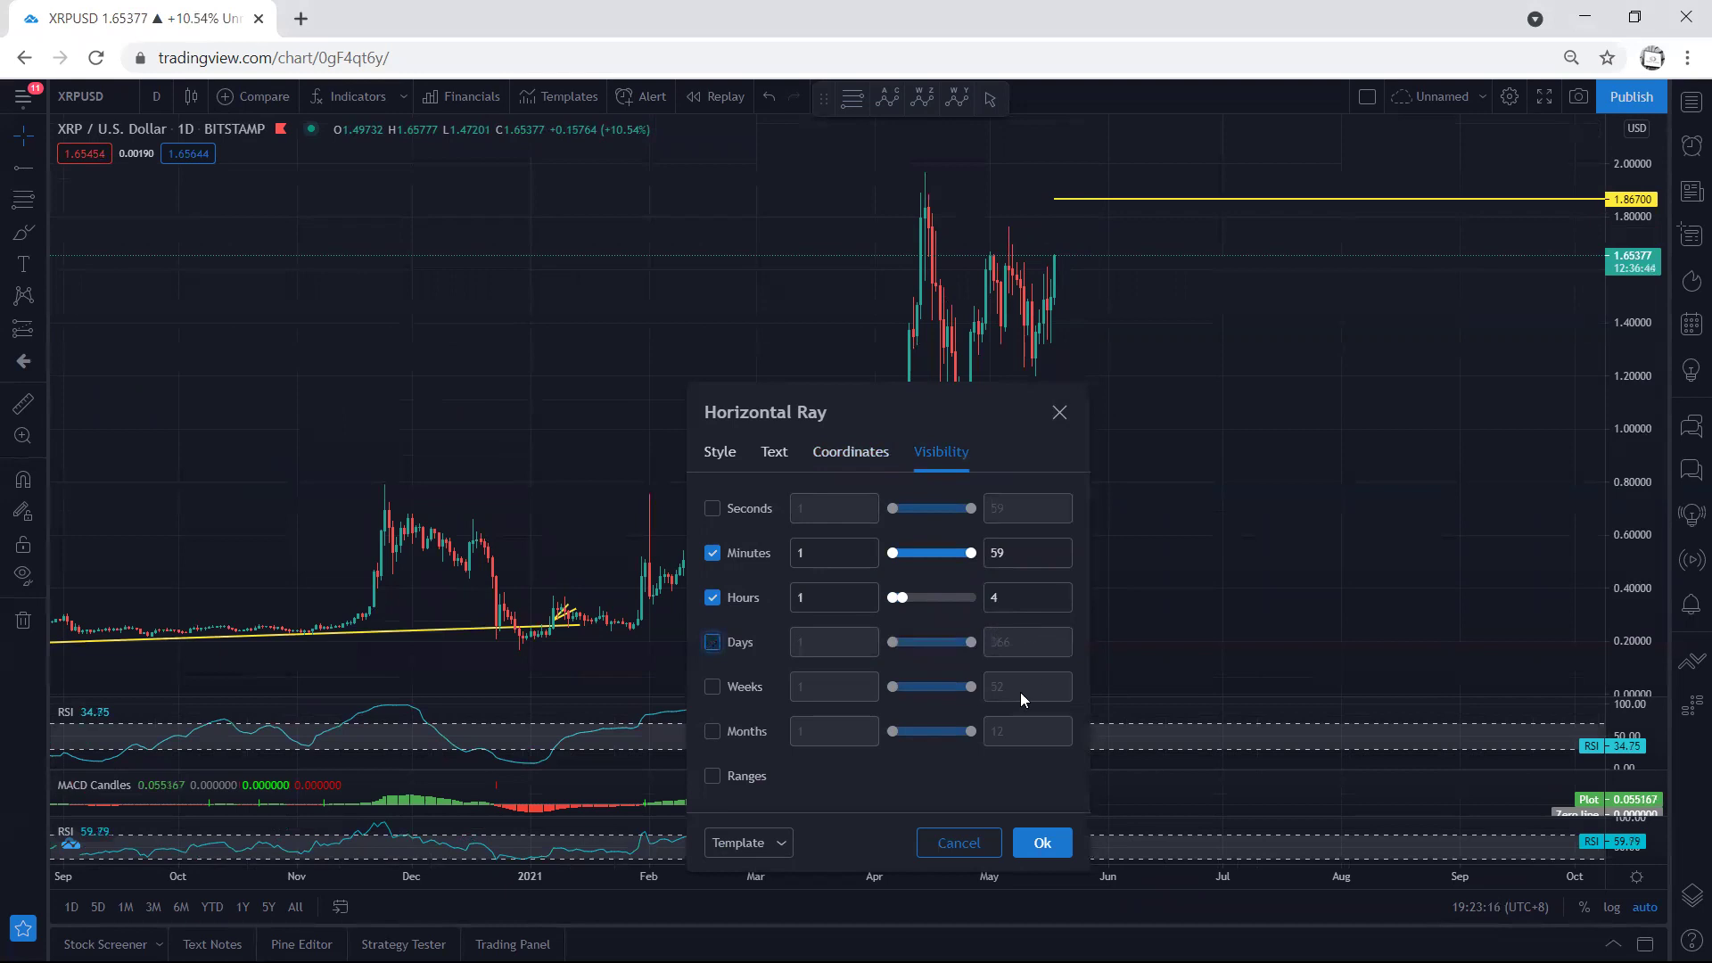
{"action": "left_click", "coordinate": [1043, 843]}
- Turn off Days visibility for the 1.86700 horizontal ray
{"action": "double_click", "coordinate": [1133, 200]}
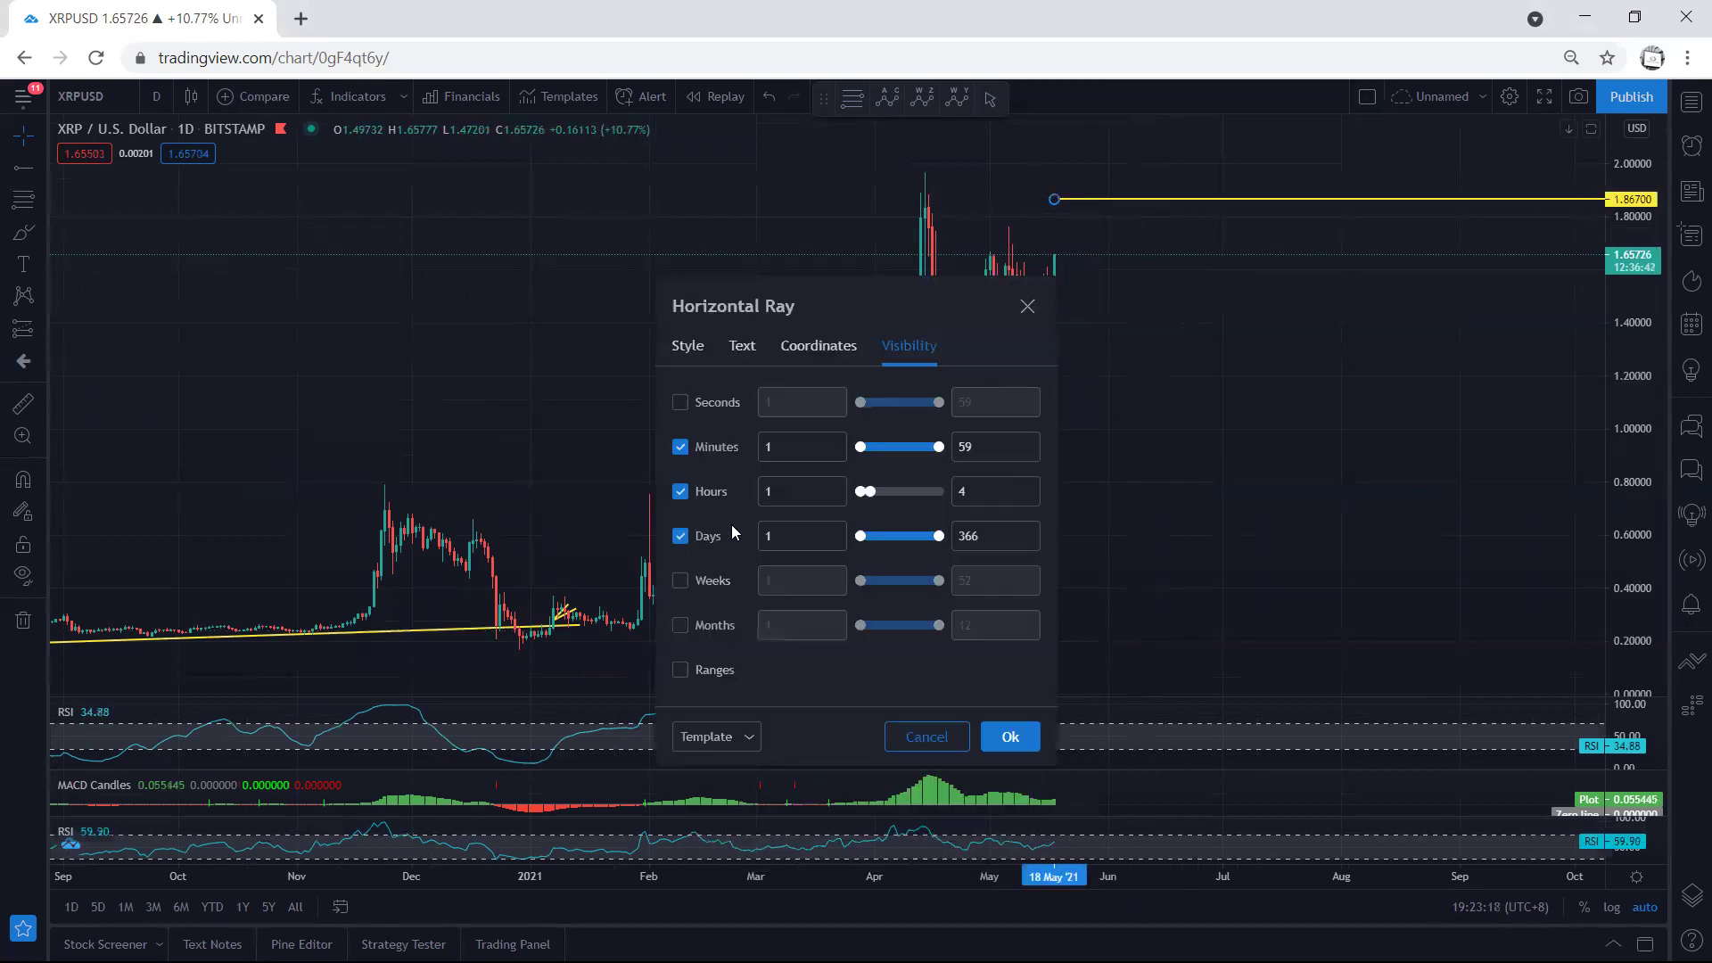
{"action": "left_click", "coordinate": [697, 535]}
{"action": "left_click", "coordinate": [1003, 733]}
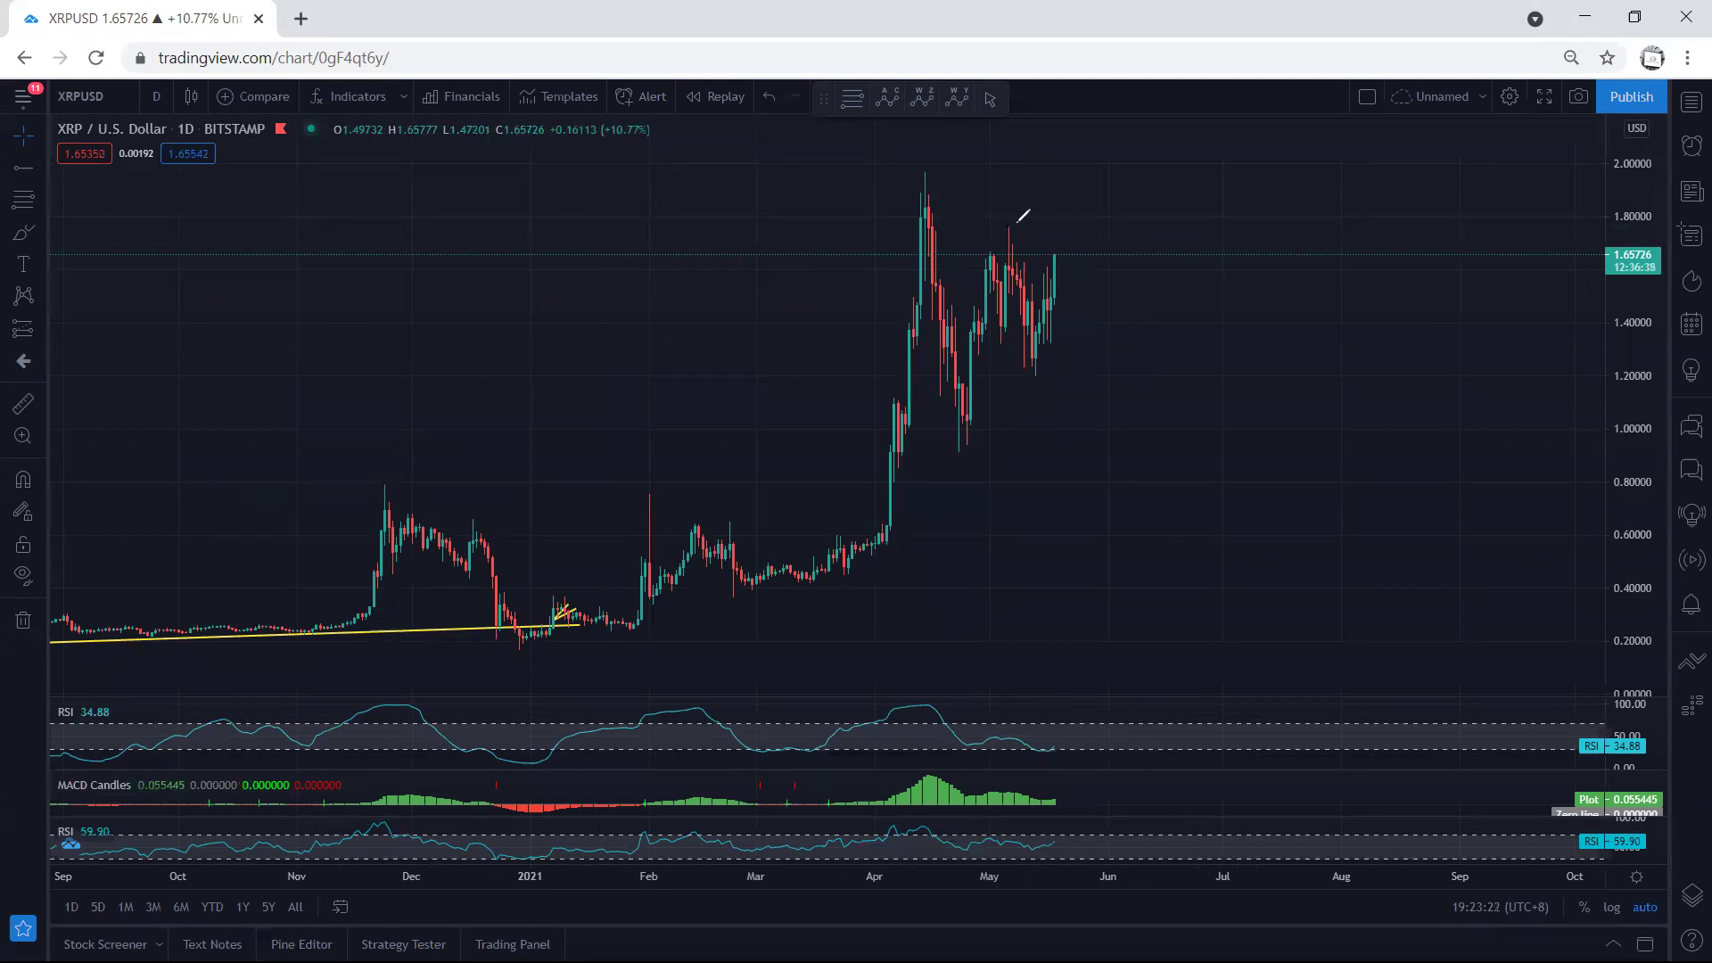
- Sketch a temporary stroke above the latest daily candles and switch the chart to the 4-hour interval
{"action": "mouse_move", "coordinate": [1024, 226]}
{"action": "left_mouse_down"}
{"action": "mouse_move", "coordinate": [986, 225]}
{"action": "mouse_move", "coordinate": [1026, 226]}
{"action": "mouse_move", "coordinate": [1032, 319]}
{"action": "mouse_move", "coordinate": [1068, 201]}
{"action": "left_mouse_up"}
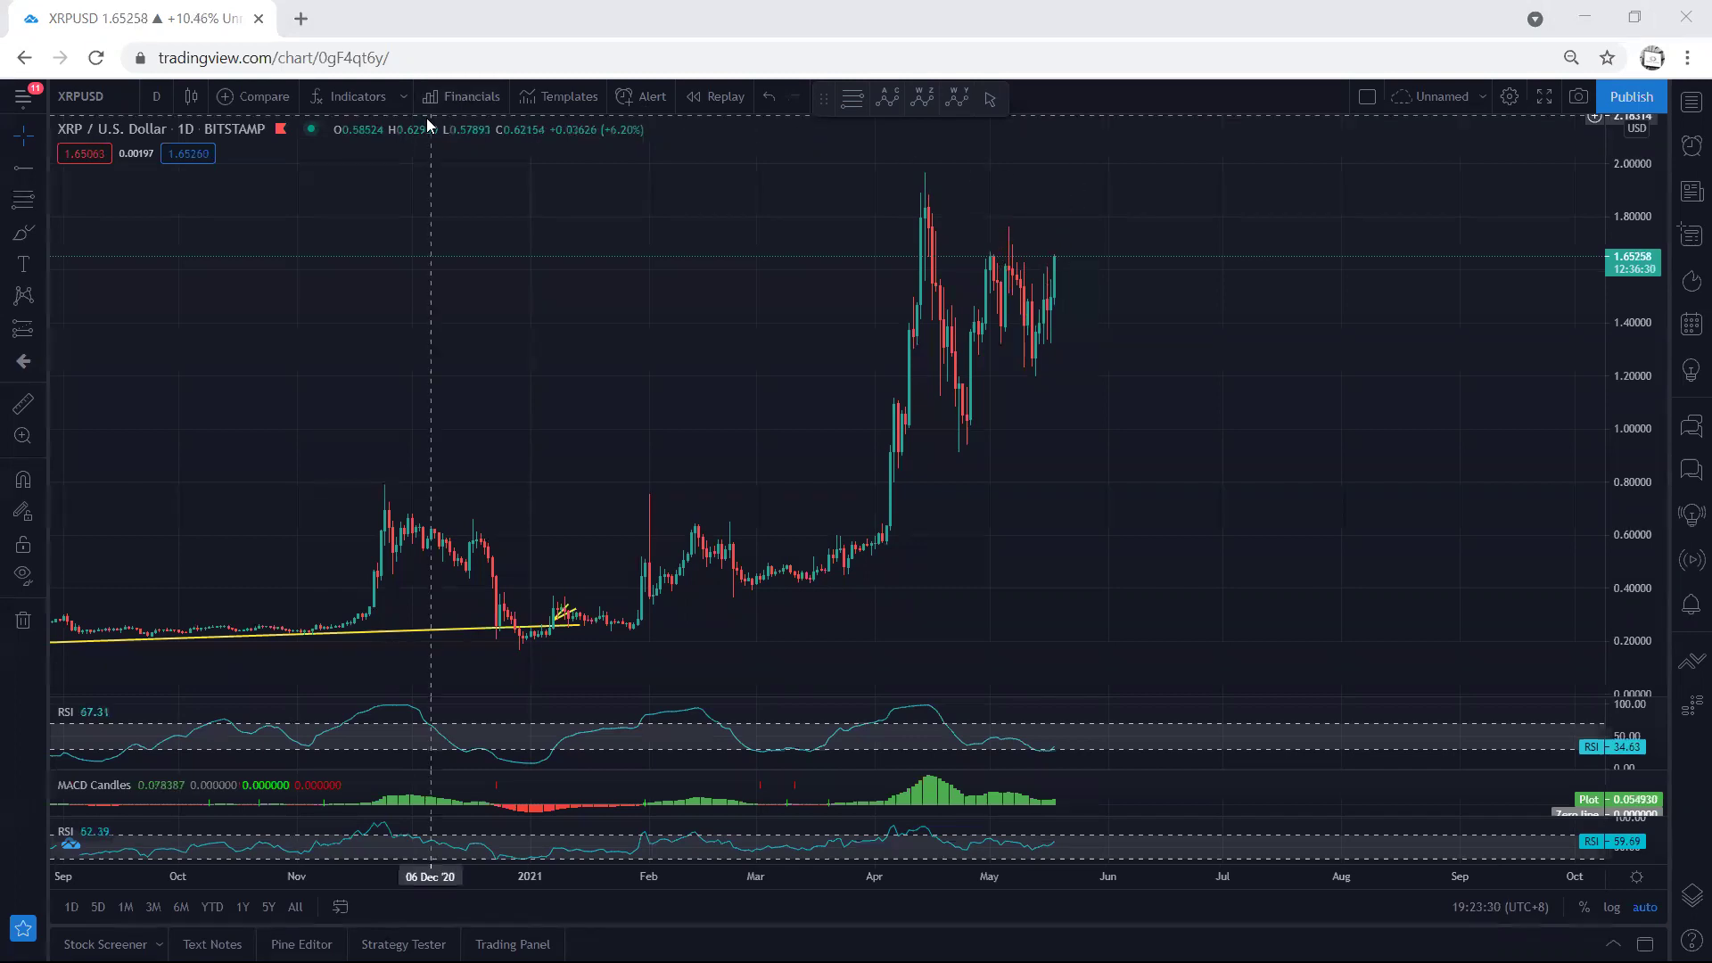
{"action": "left_click", "coordinate": [156, 96]}
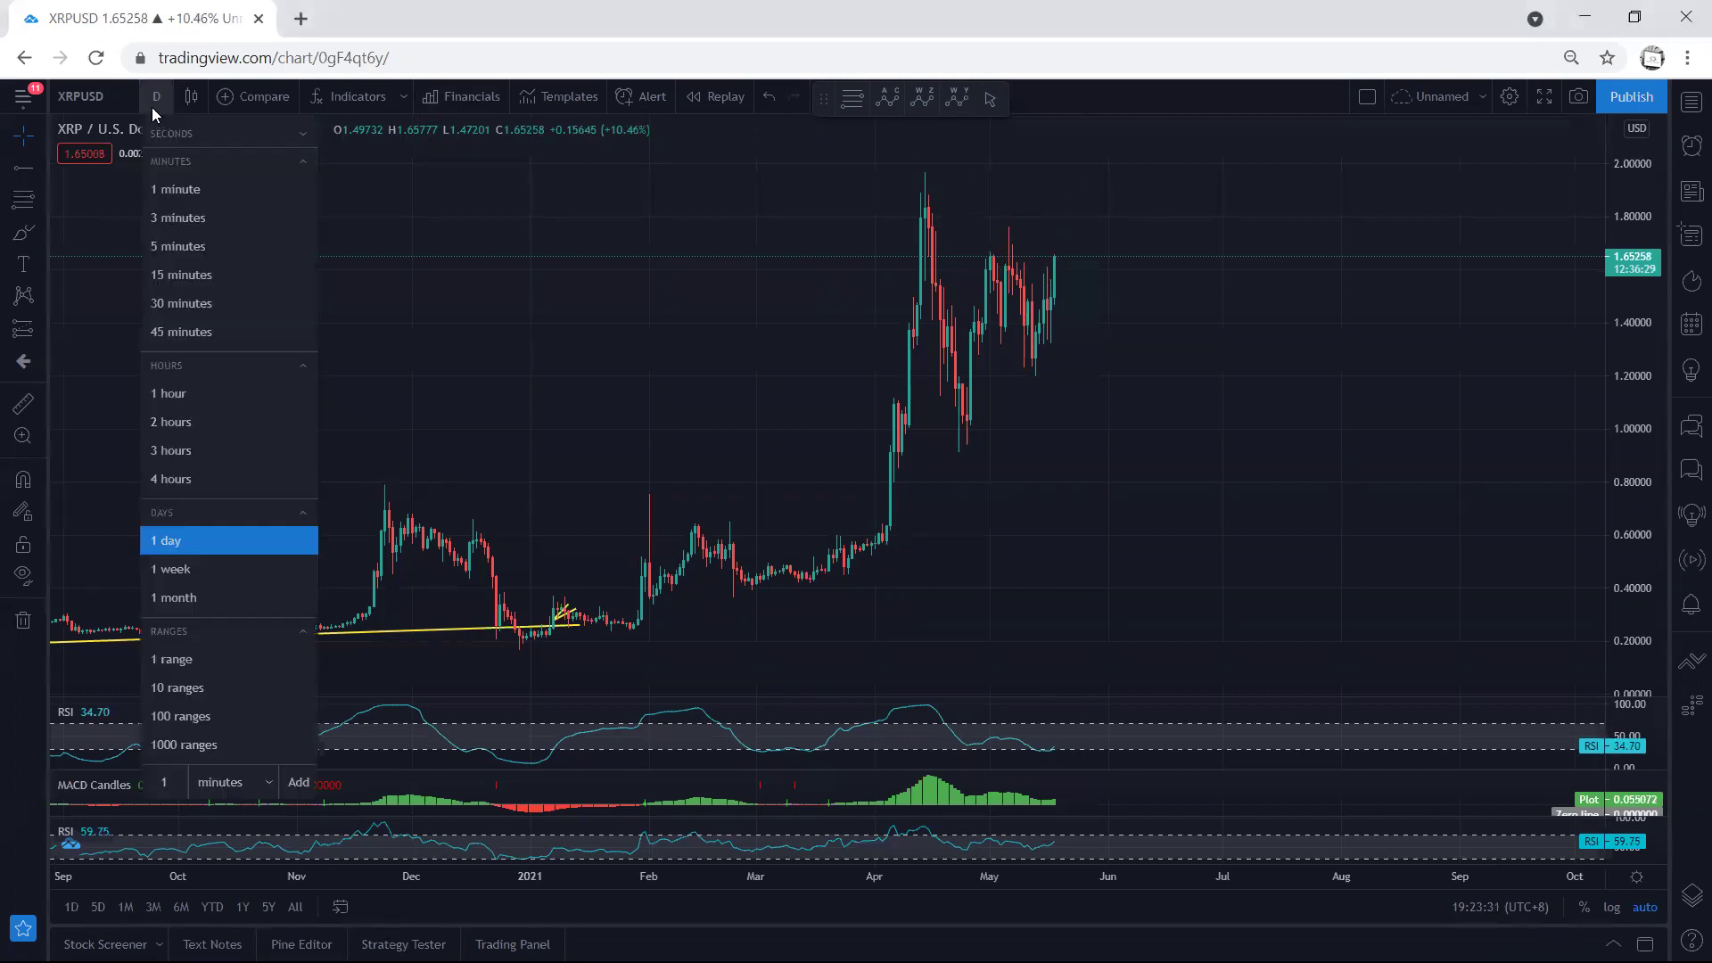
{"action": "left_click", "coordinate": [167, 479]}
{"action": "left_click_drag", "start_coordinate": [1622, 498], "coordinate": [1620, 439]}
{"action": "left_click_drag", "start_coordinate": [1220, 389], "coordinate": [1239, 488]}
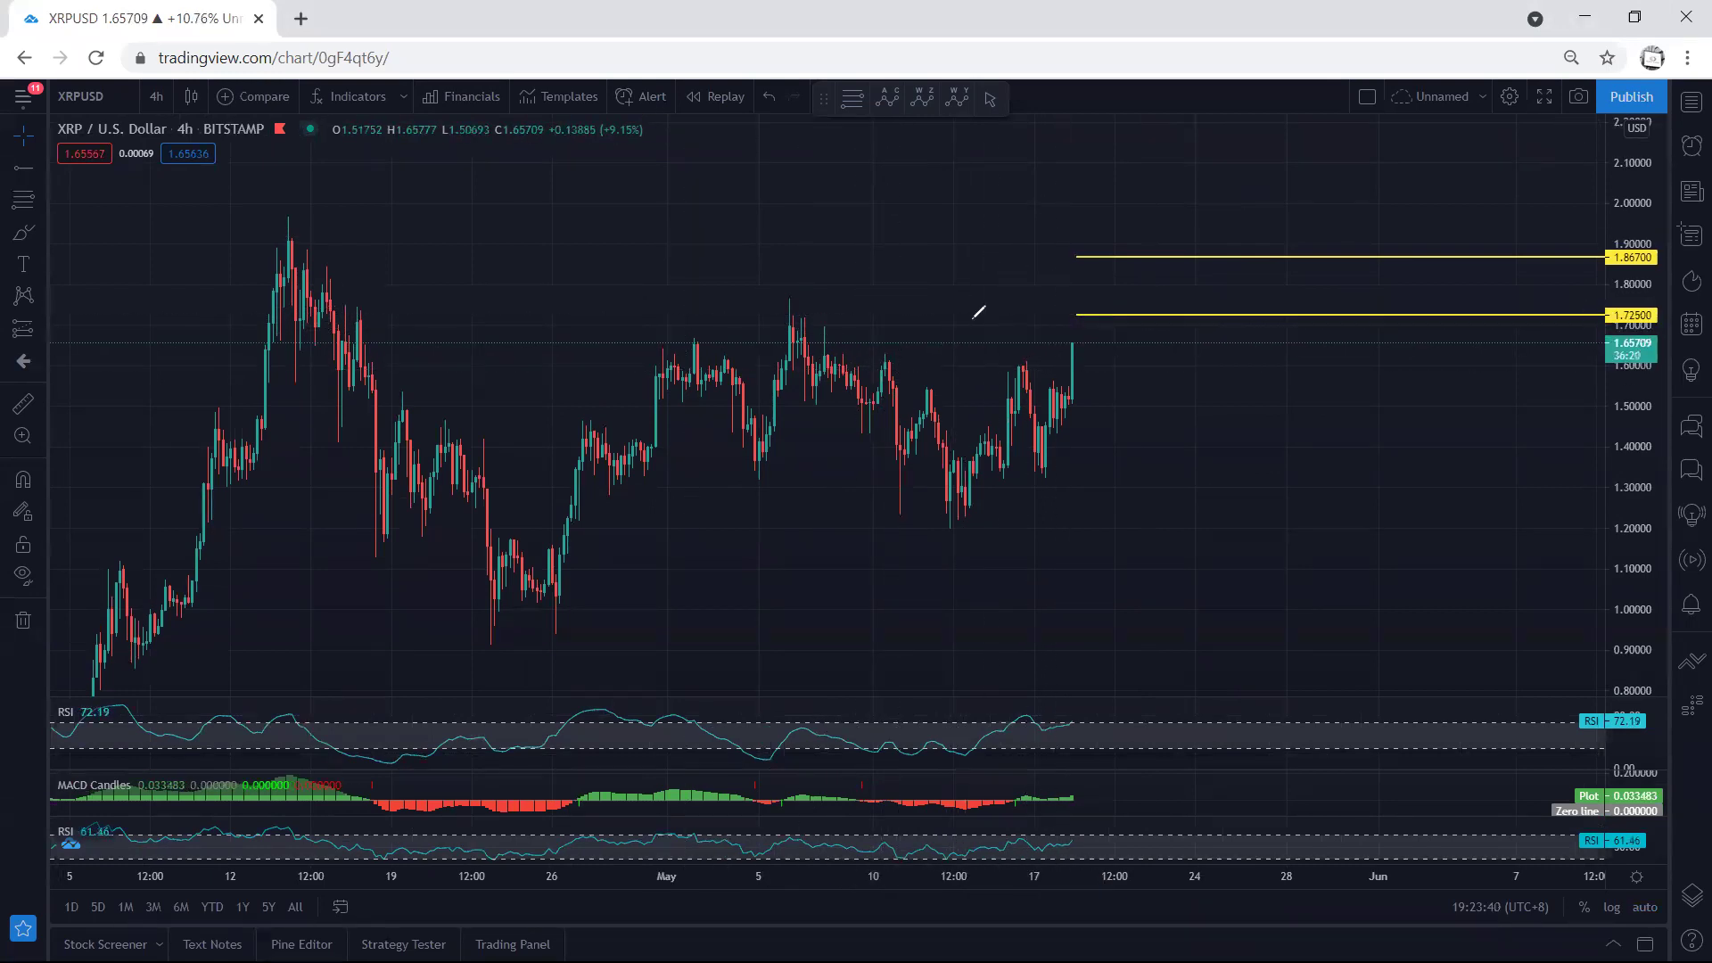
- Sketch a stroke beside the 1.72500 ray, an arrow to the 1.86700 ray and a bracket along the mid-May rise, and clear all marks
{"action": "left_click_drag", "start_coordinate": [1011, 296], "coordinate": [1055, 307]}
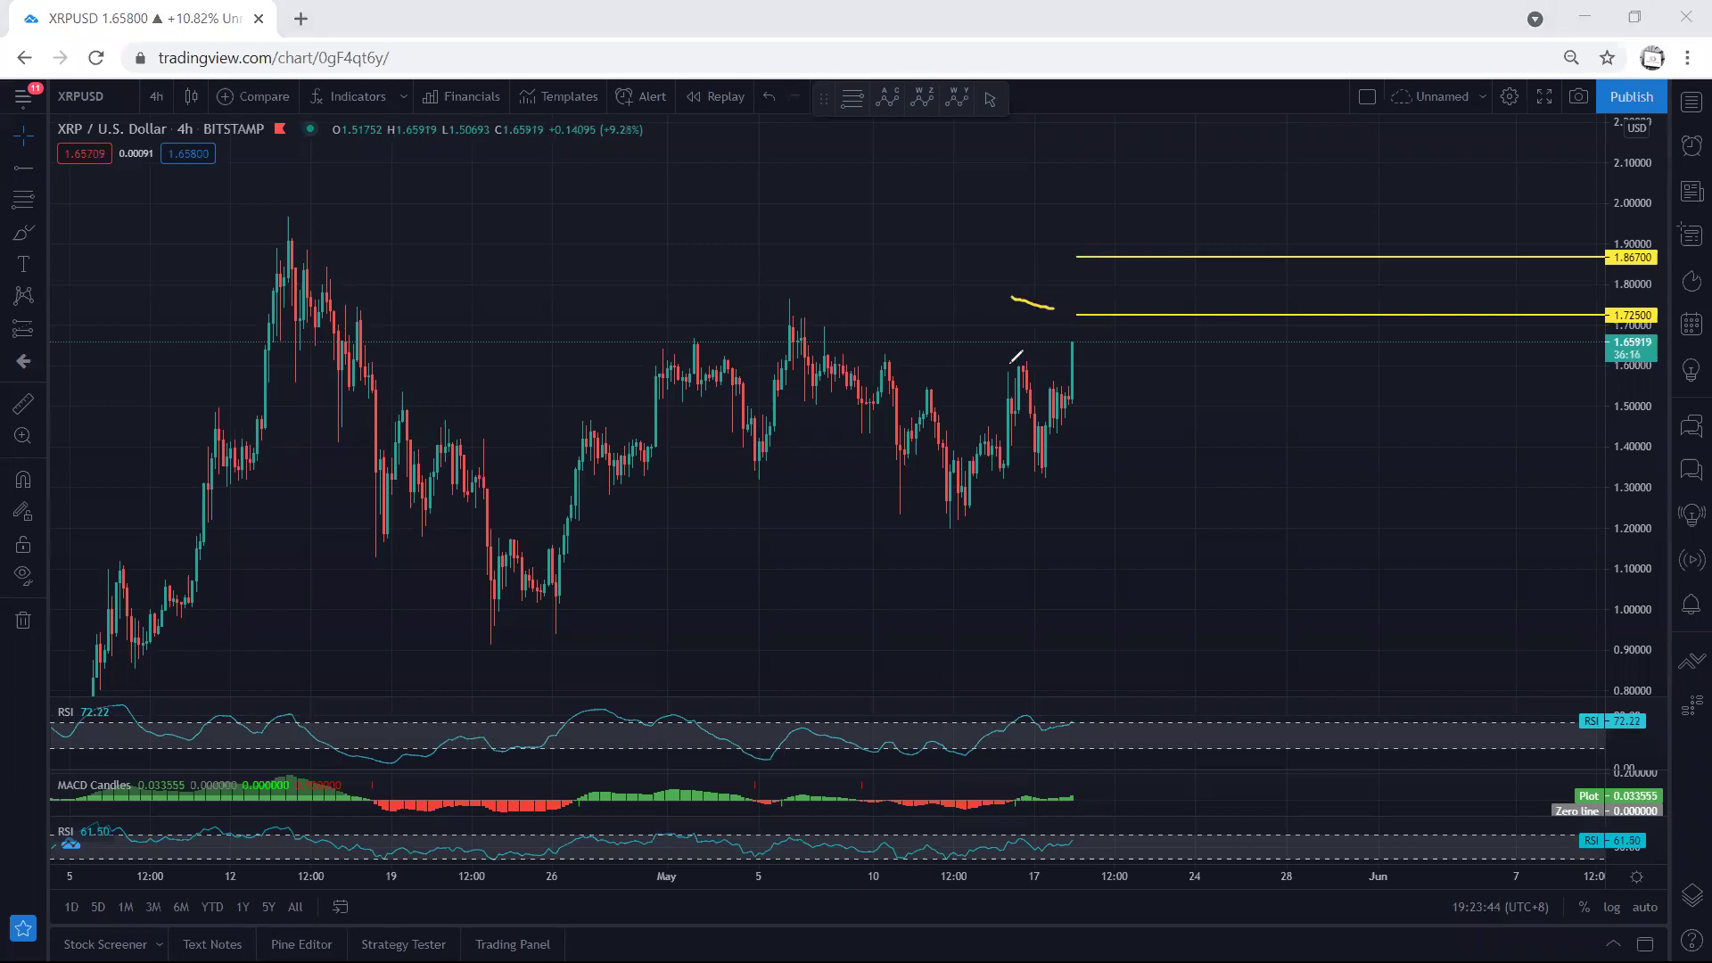
{"action": "left_click_drag", "start_coordinate": [1066, 213], "coordinate": [1087, 236]}
{"action": "mouse_move", "coordinate": [992, 353]}
{"action": "left_mouse_down"}
{"action": "mouse_move", "coordinate": [971, 355]}
{"action": "mouse_move", "coordinate": [963, 405]}
{"action": "mouse_move", "coordinate": [966, 485]}
{"action": "mouse_move", "coordinate": [982, 491]}
{"action": "left_mouse_up"}
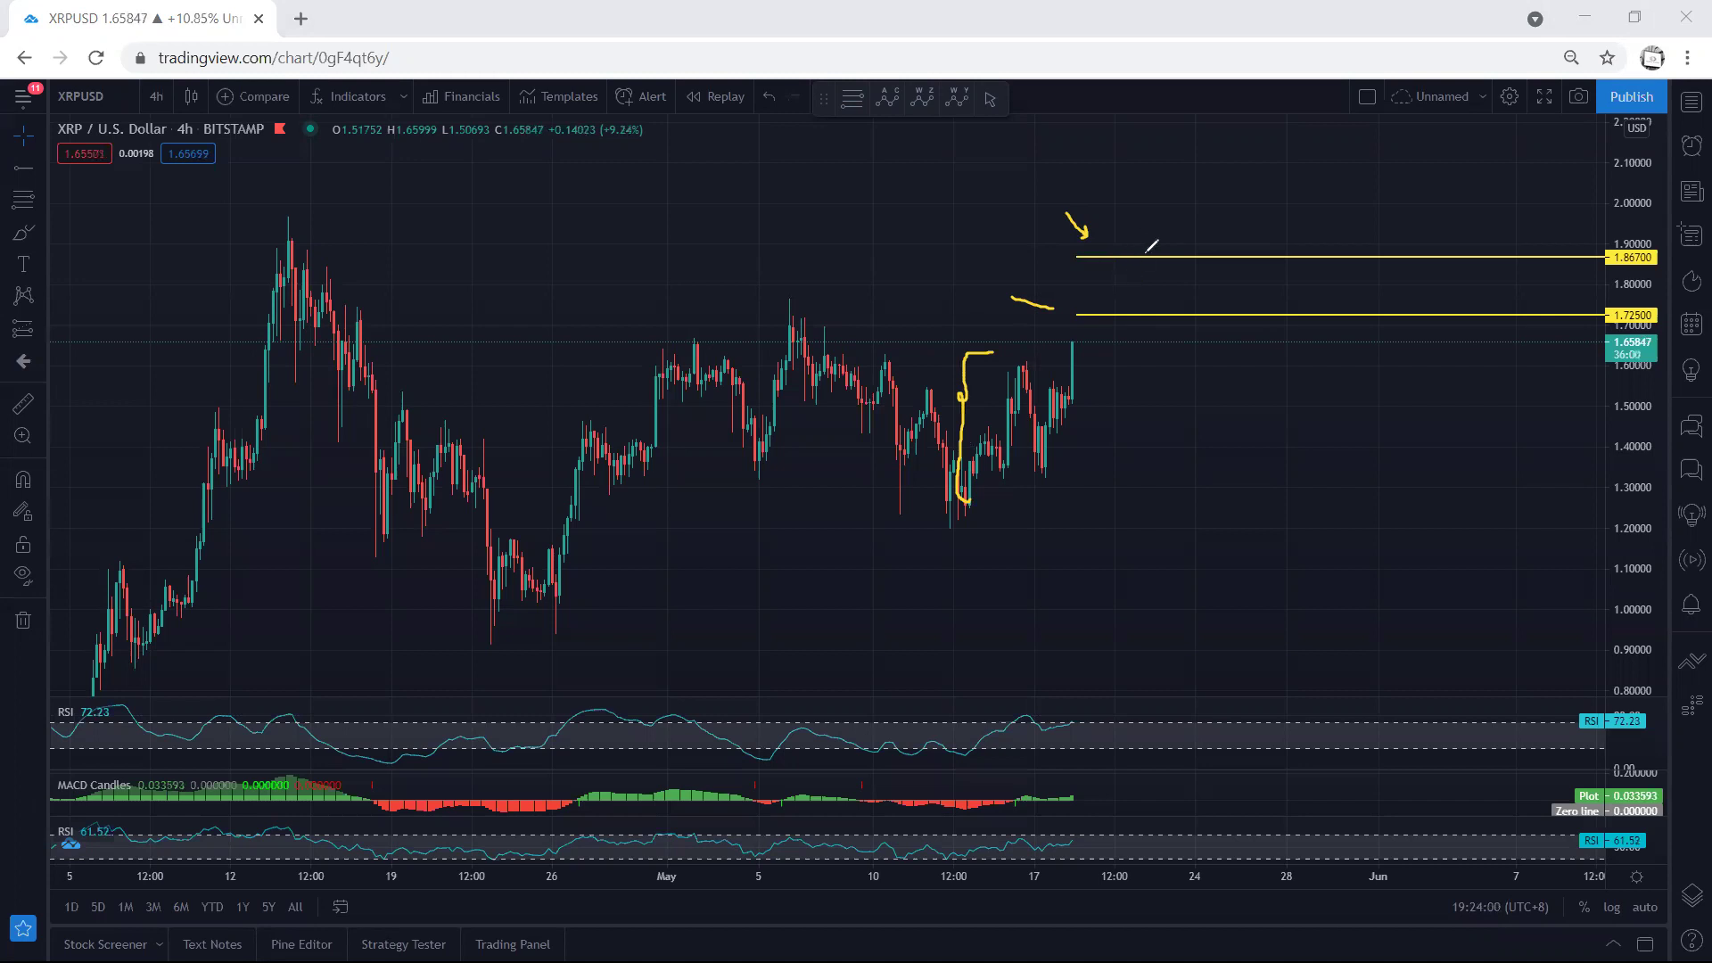
{"action": "key", "text": "ctrl+shift+7"}
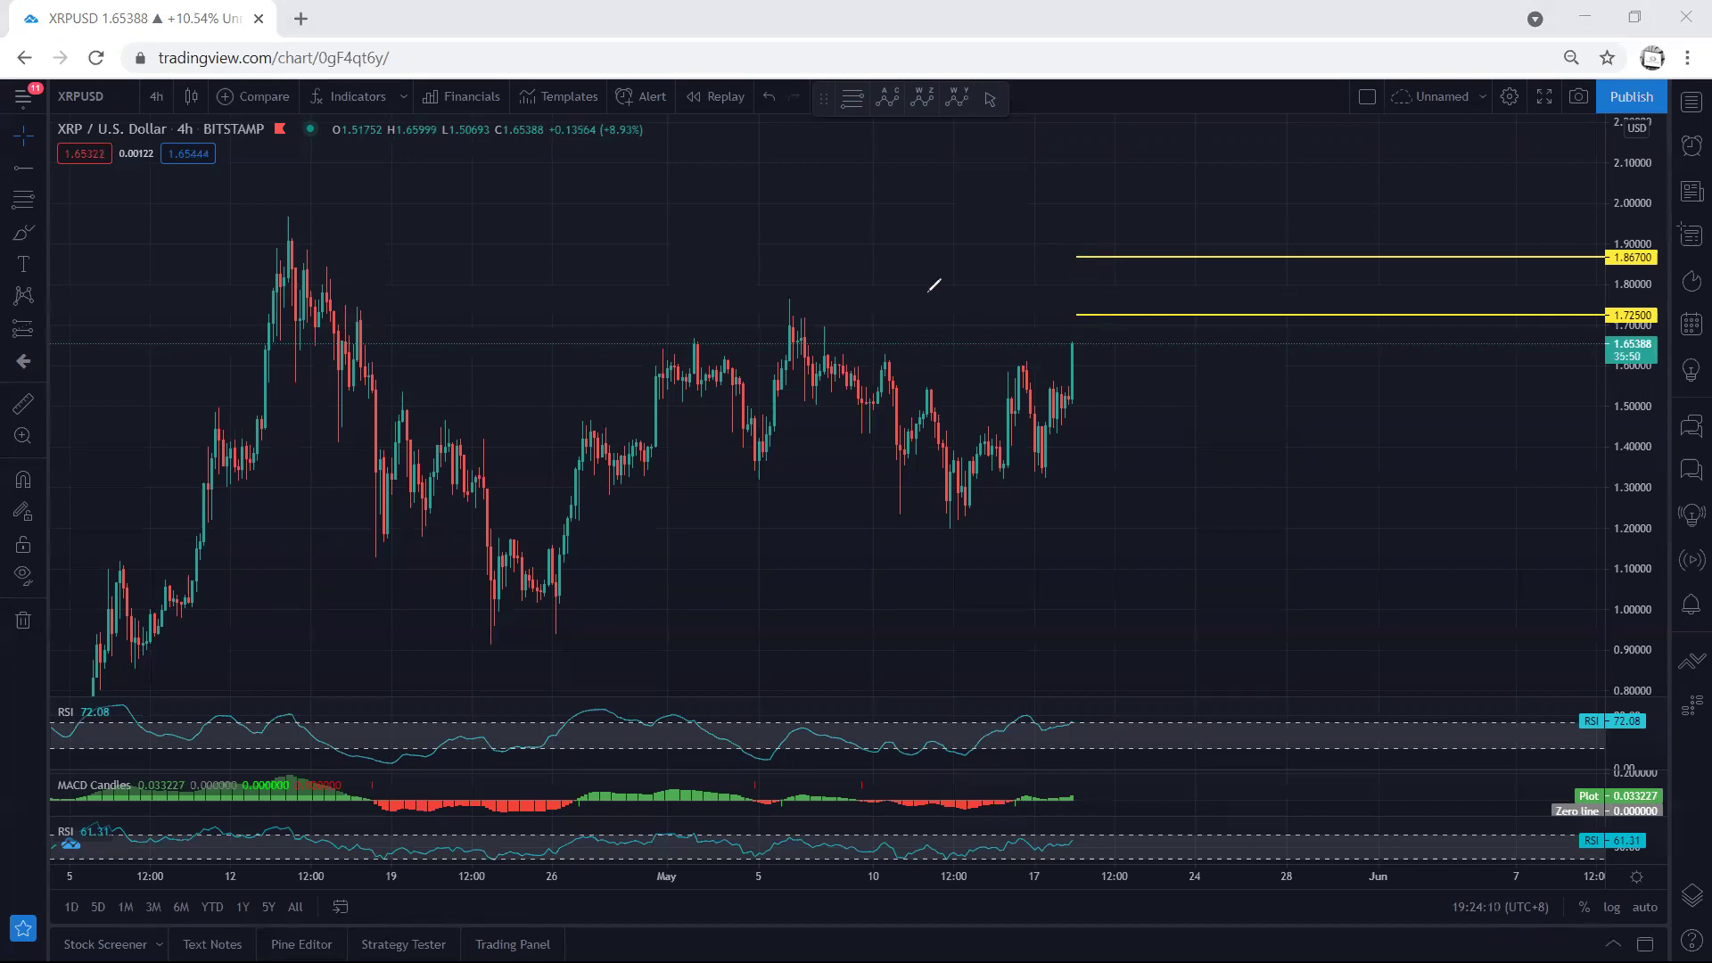
{"action": "mouse_move", "coordinate": [760, 293]}
{"action": "left_mouse_down"}
{"action": "mouse_move", "coordinate": [810, 294]}
{"action": "mouse_move", "coordinate": [759, 293]}
{"action": "left_mouse_up"}
{"action": "key", "text": "ctrl+z"}
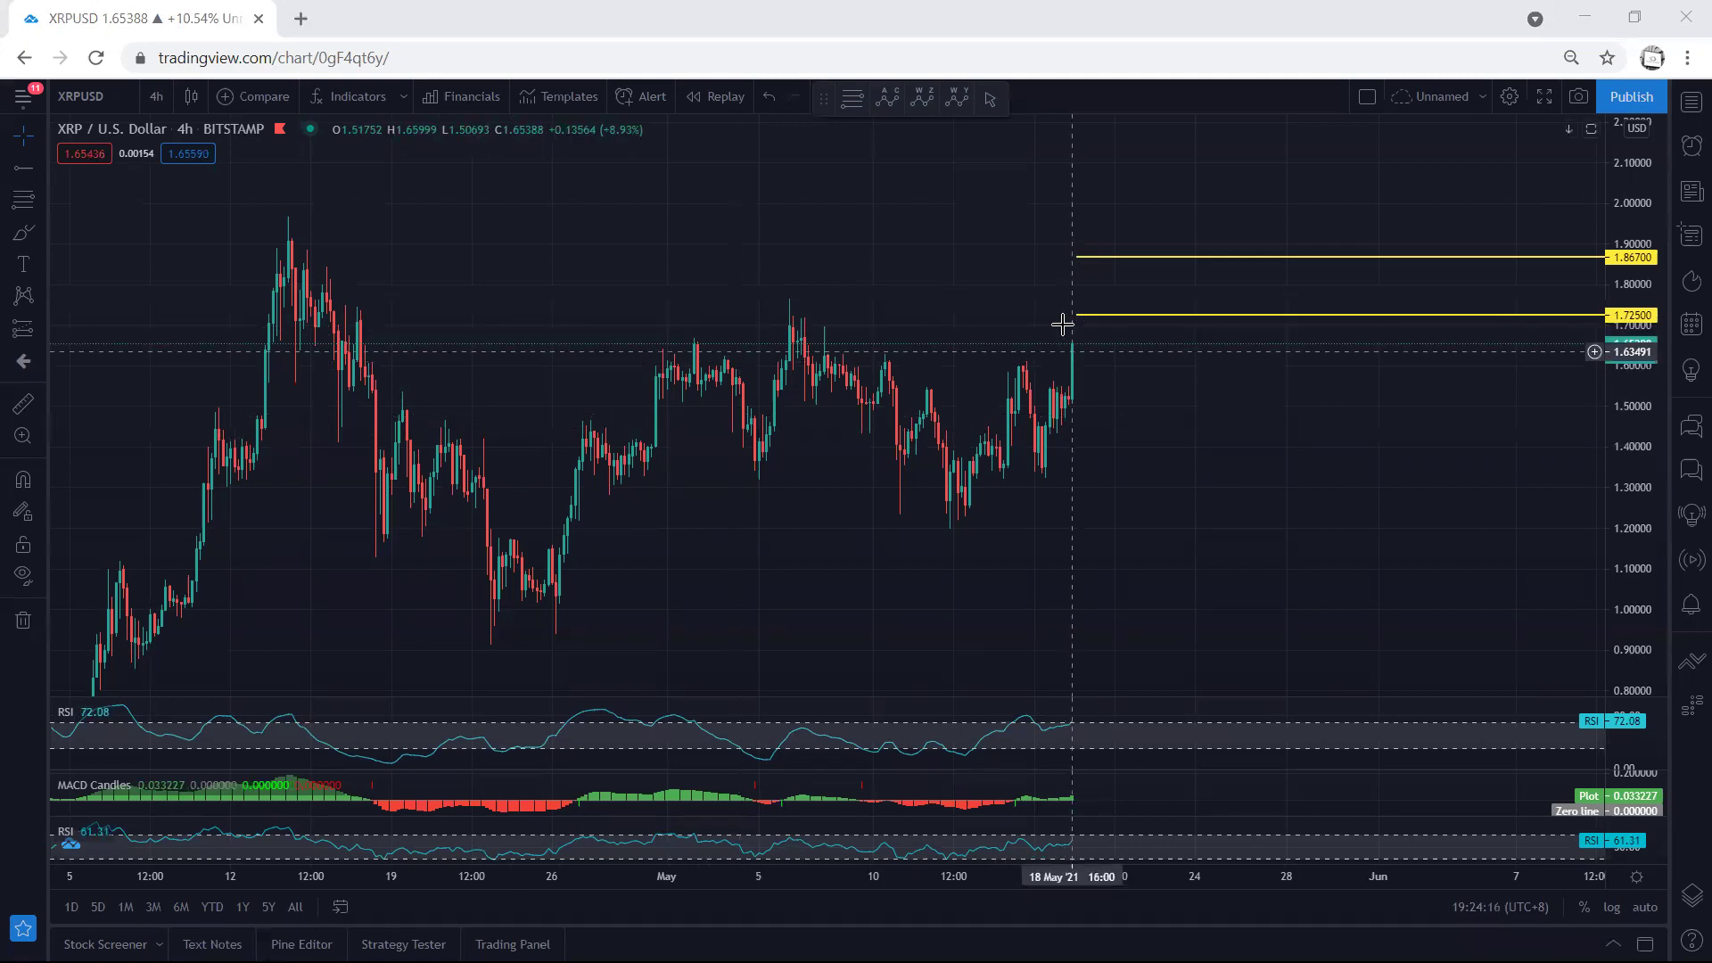
- Switch the chart to the 1-hour interval and sketch a temporary arrow rising to the 1.72500 ray
{"action": "left_click", "coordinate": [156, 96]}
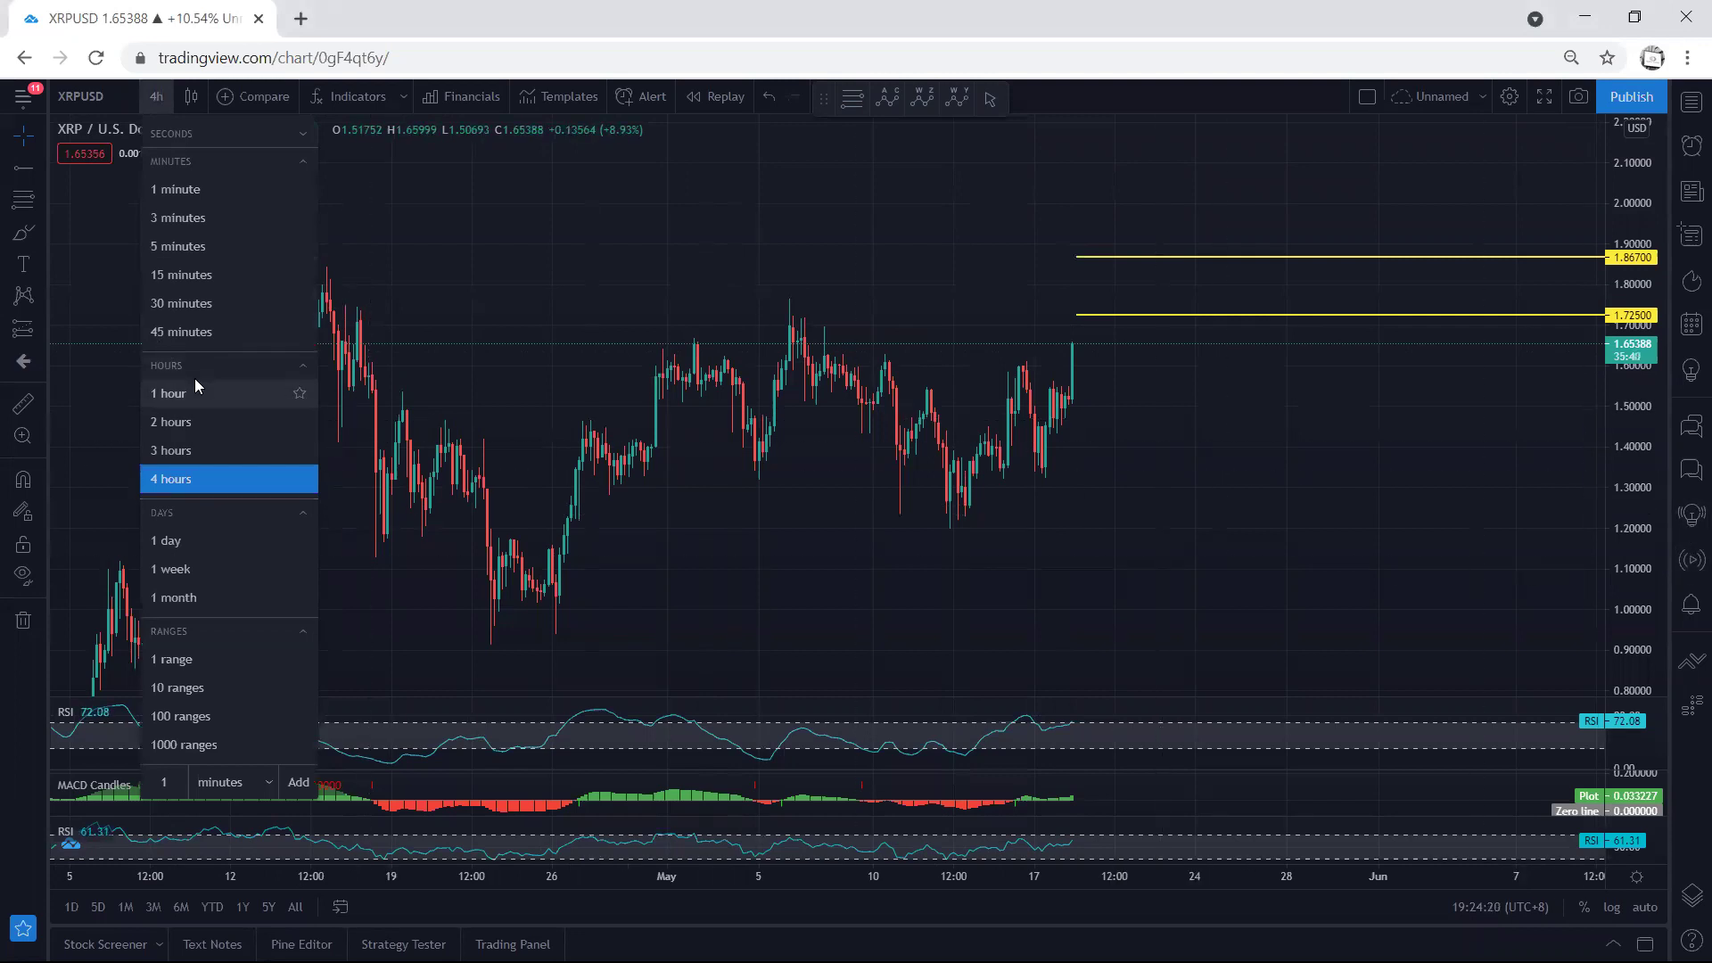
{"action": "left_click", "coordinate": [192, 394]}
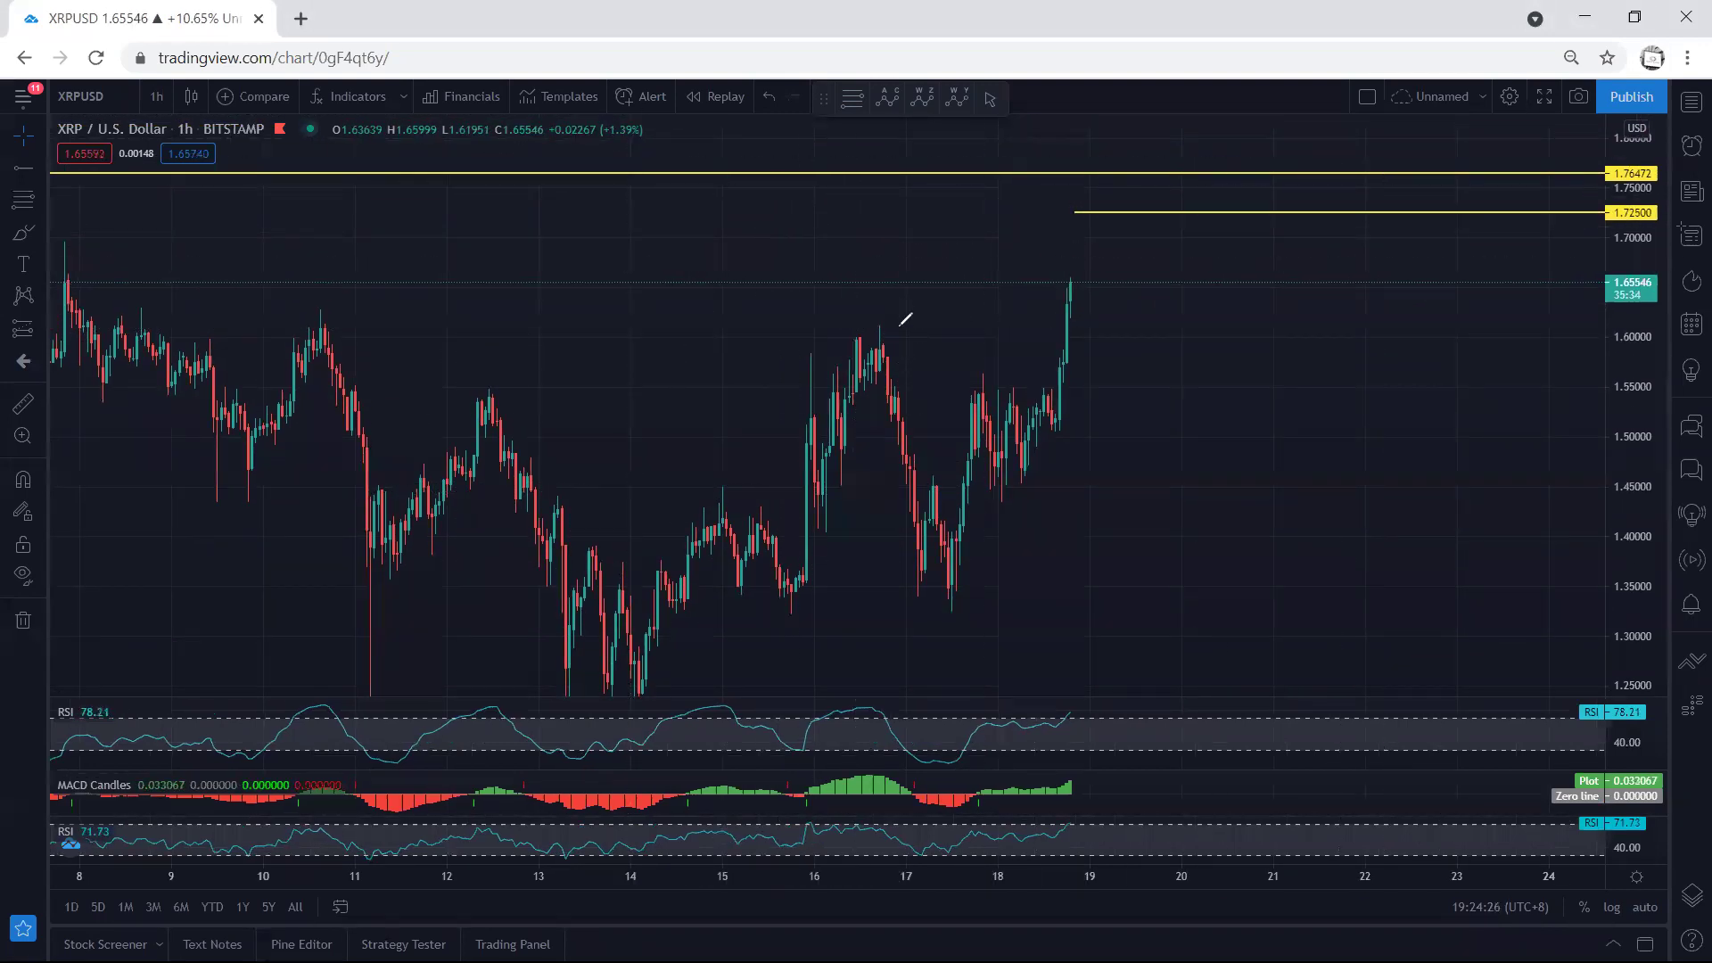
{"action": "left_click_drag", "start_coordinate": [1150, 314], "coordinate": [1198, 212]}
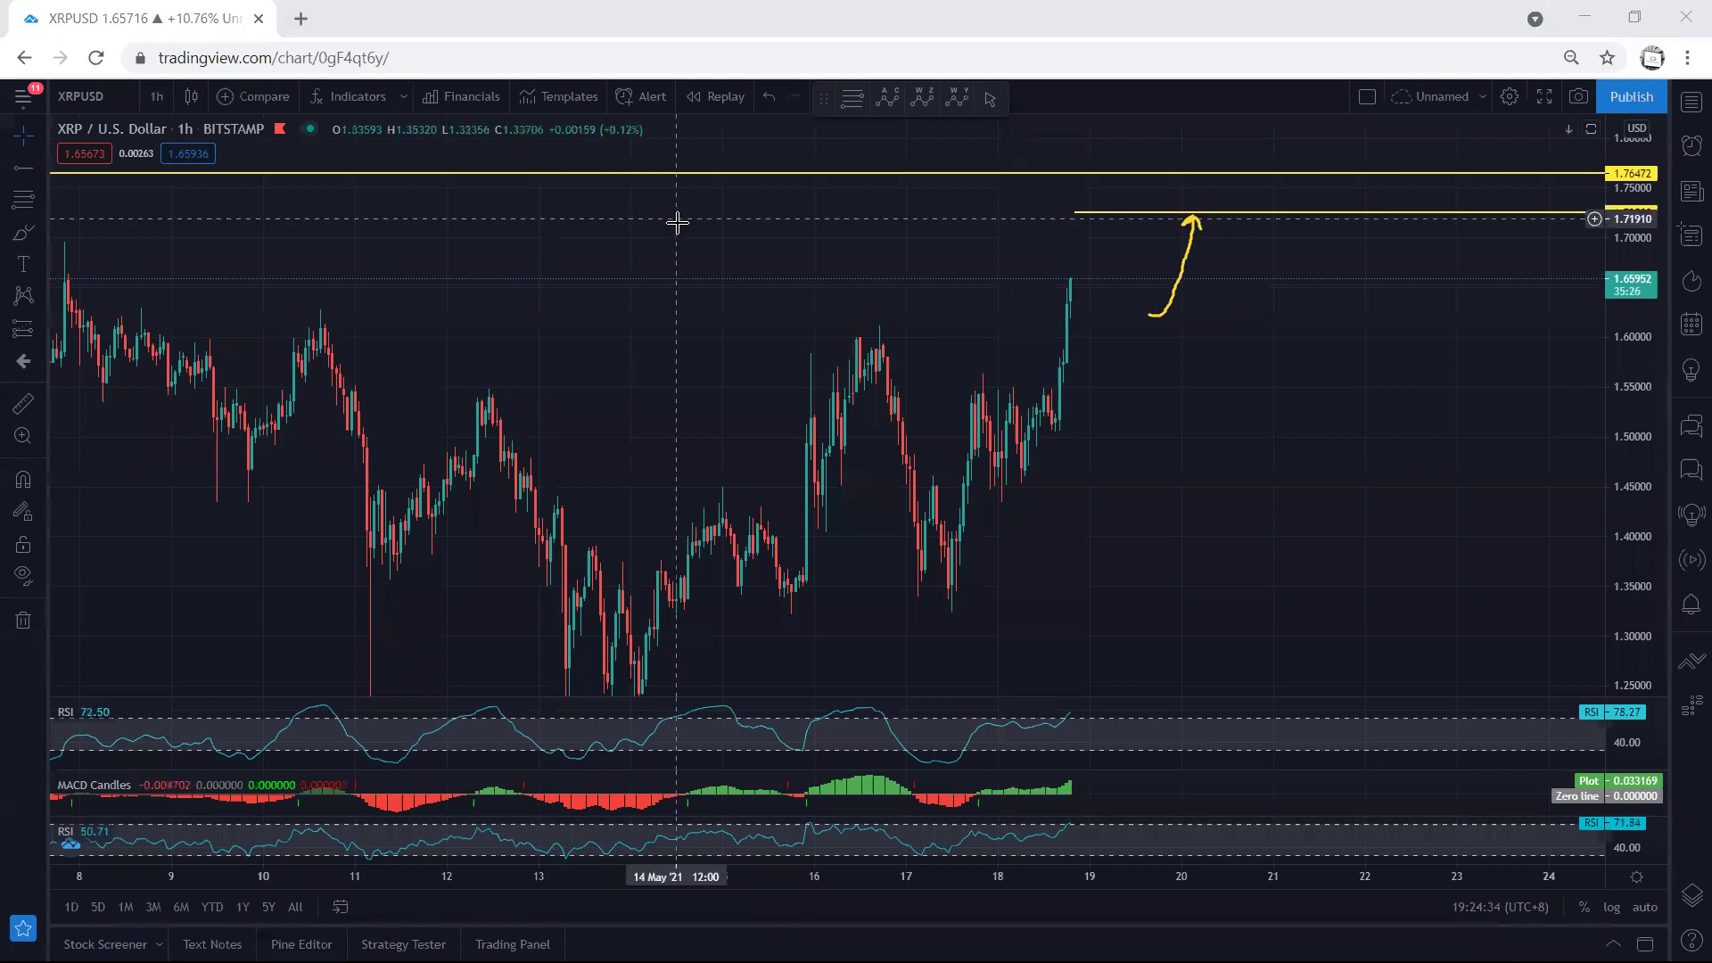
{"action": "left_click_drag", "start_coordinate": [673, 218], "coordinate": [665, 387]}
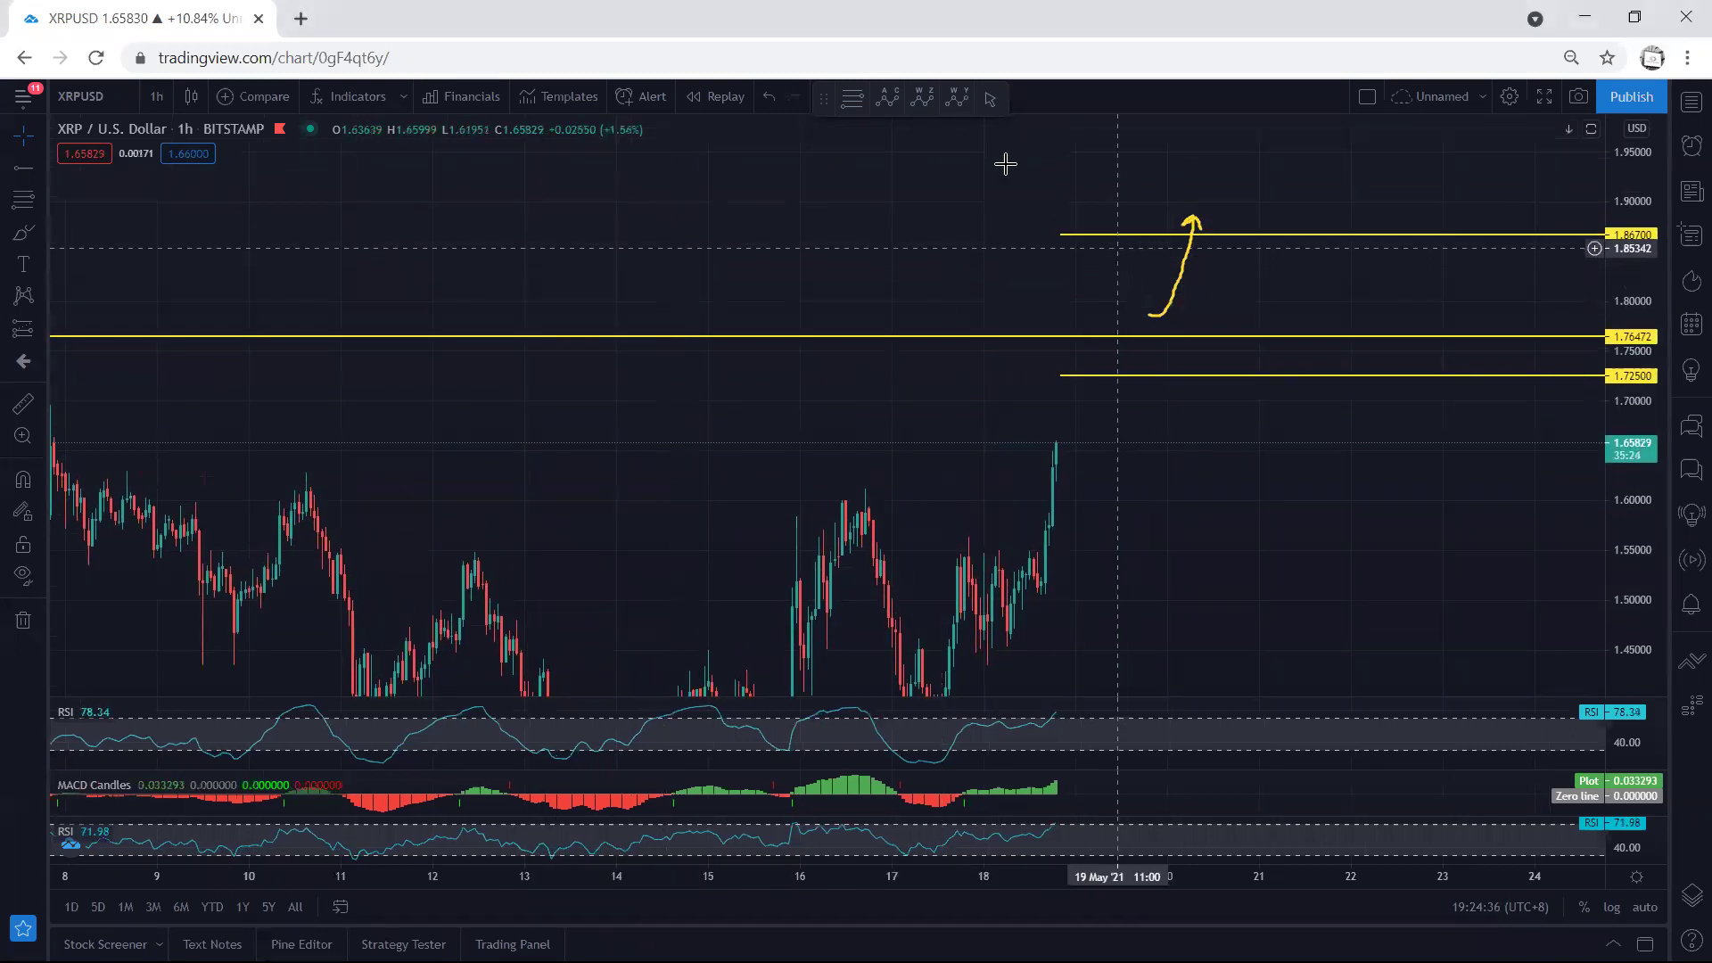
{"action": "key", "text": "ctrl+shift+7"}
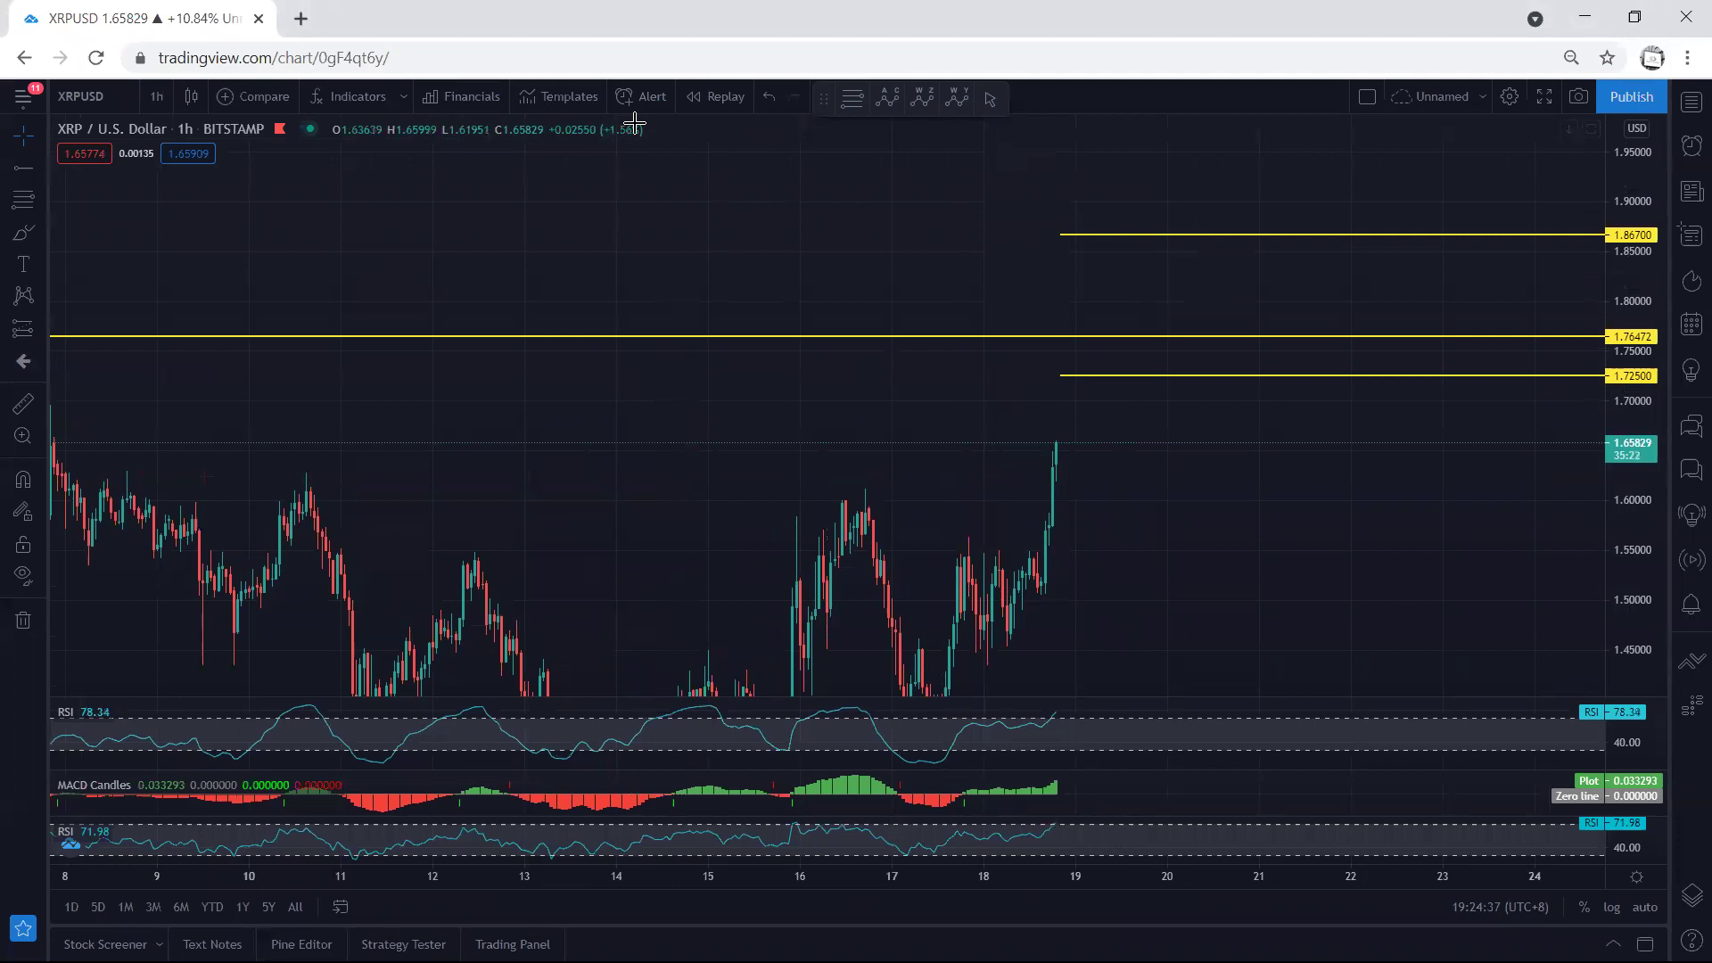
- Sketch a temporary arrow pointing down to the 1.76472 horizontal line, add broad freehand strokes around it, and clear the marks
{"action": "mouse_move", "coordinate": [786, 247]}
{"action": "left_mouse_down"}
{"action": "mouse_move", "coordinate": [833, 334]}
{"action": "mouse_move", "coordinate": [828, 317]}
{"action": "left_mouse_up"}
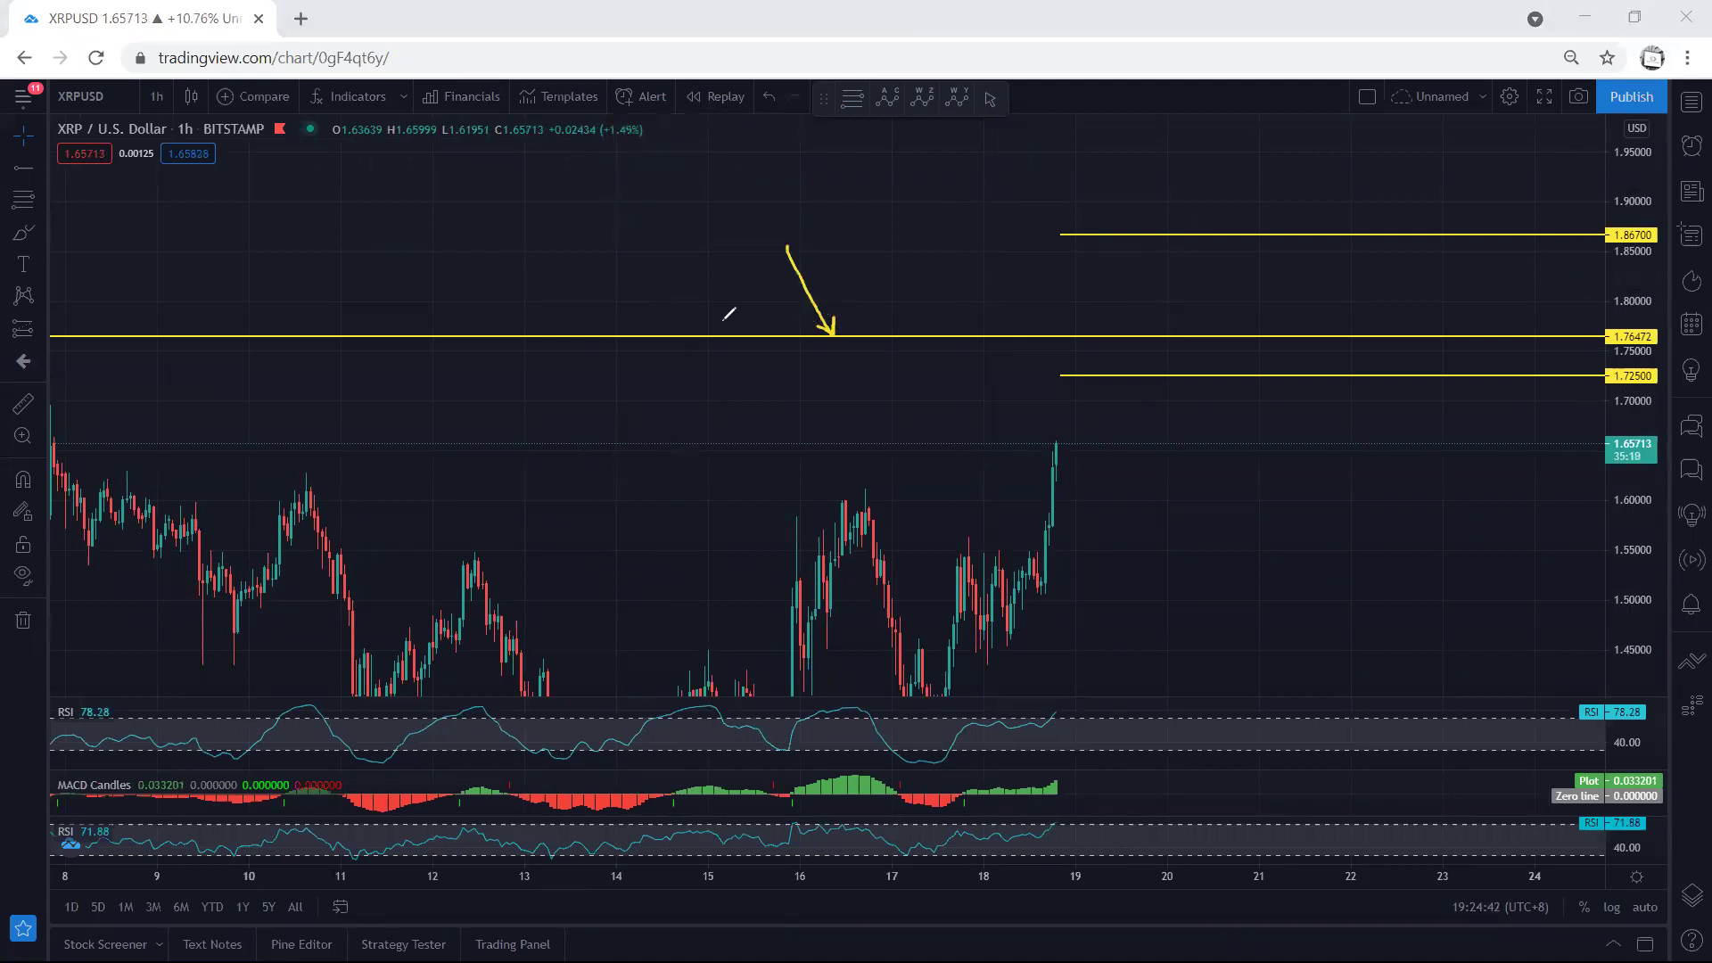
{"action": "left_click_drag", "start_coordinate": [424, 217], "coordinate": [1113, 253]}
{"action": "left_click_drag", "start_coordinate": [1038, 431], "coordinate": [420, 374]}
{"action": "left_click_drag", "start_coordinate": [953, 423], "coordinate": [790, 413]}
{"action": "left_click_drag", "start_coordinate": [942, 348], "coordinate": [940, 244]}
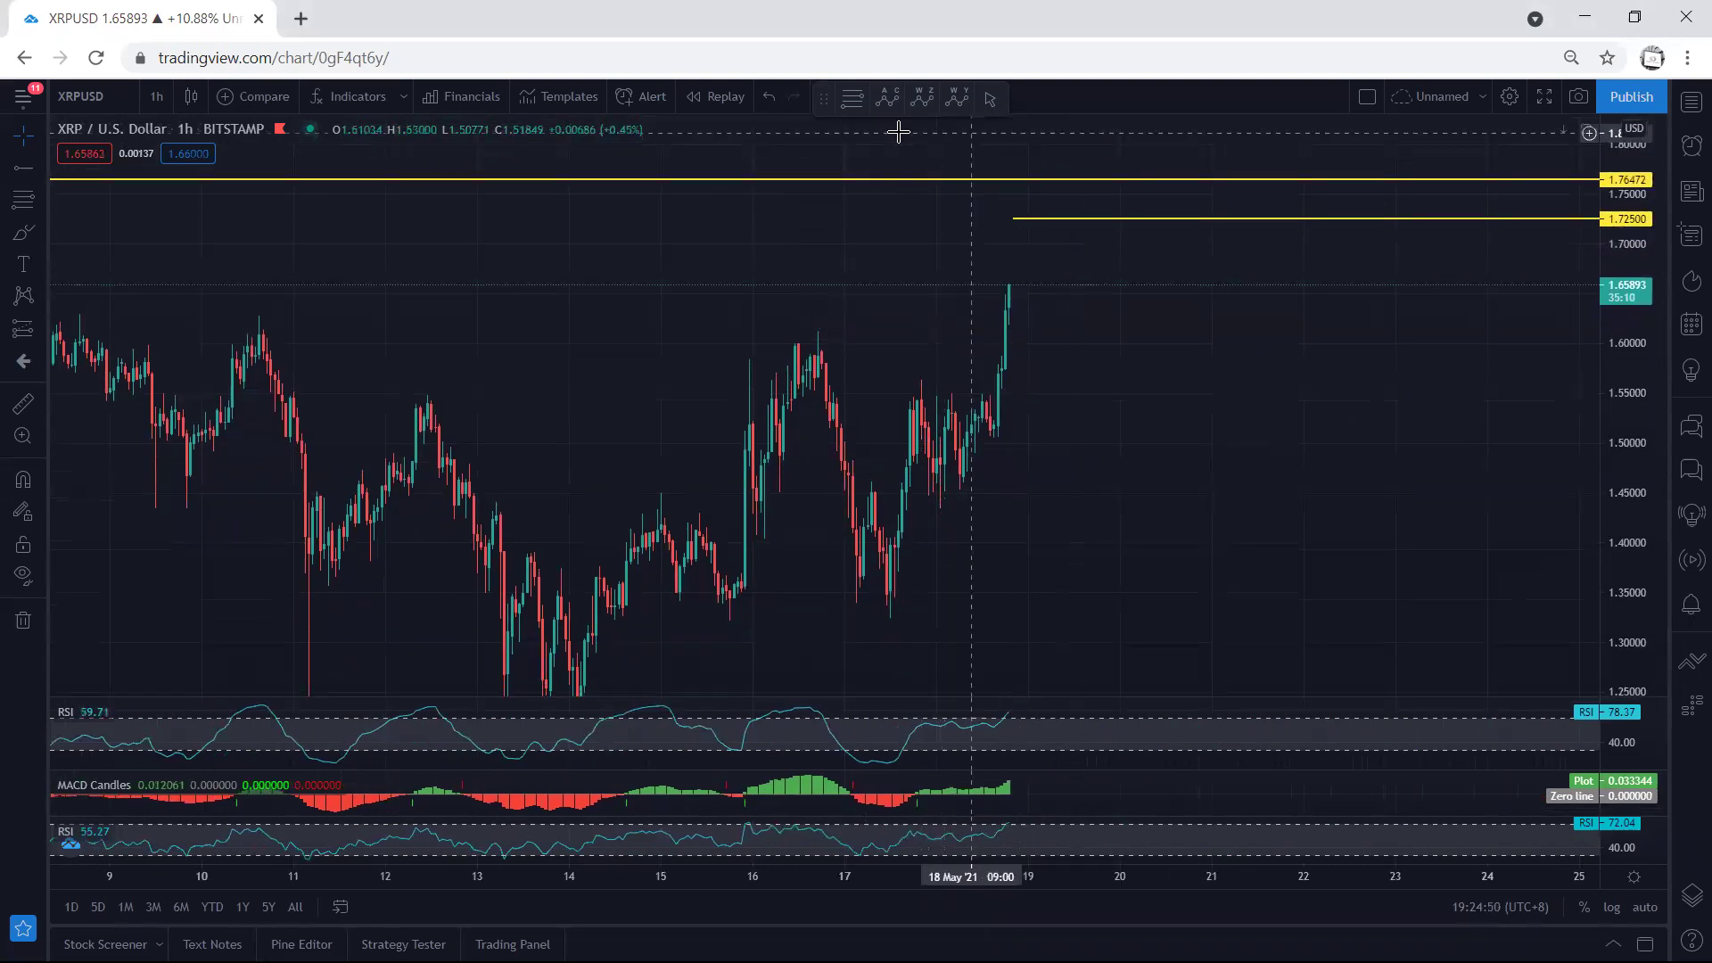
- Review the price against the three horizontal levels and switch the chart to the 4-hour interval
{"action": "mouse_move", "coordinate": [660, 282]}
{"action": "left_mouse_down"}
{"action": "mouse_move", "coordinate": [555, 304]}
{"action": "mouse_move", "coordinate": [574, 714]}
{"action": "mouse_move", "coordinate": [607, 738]}
{"action": "left_mouse_up"}
{"action": "left_click_drag", "start_coordinate": [761, 230], "coordinate": [776, 358]}
{"action": "left_click_drag", "start_coordinate": [923, 346], "coordinate": [918, 346]}
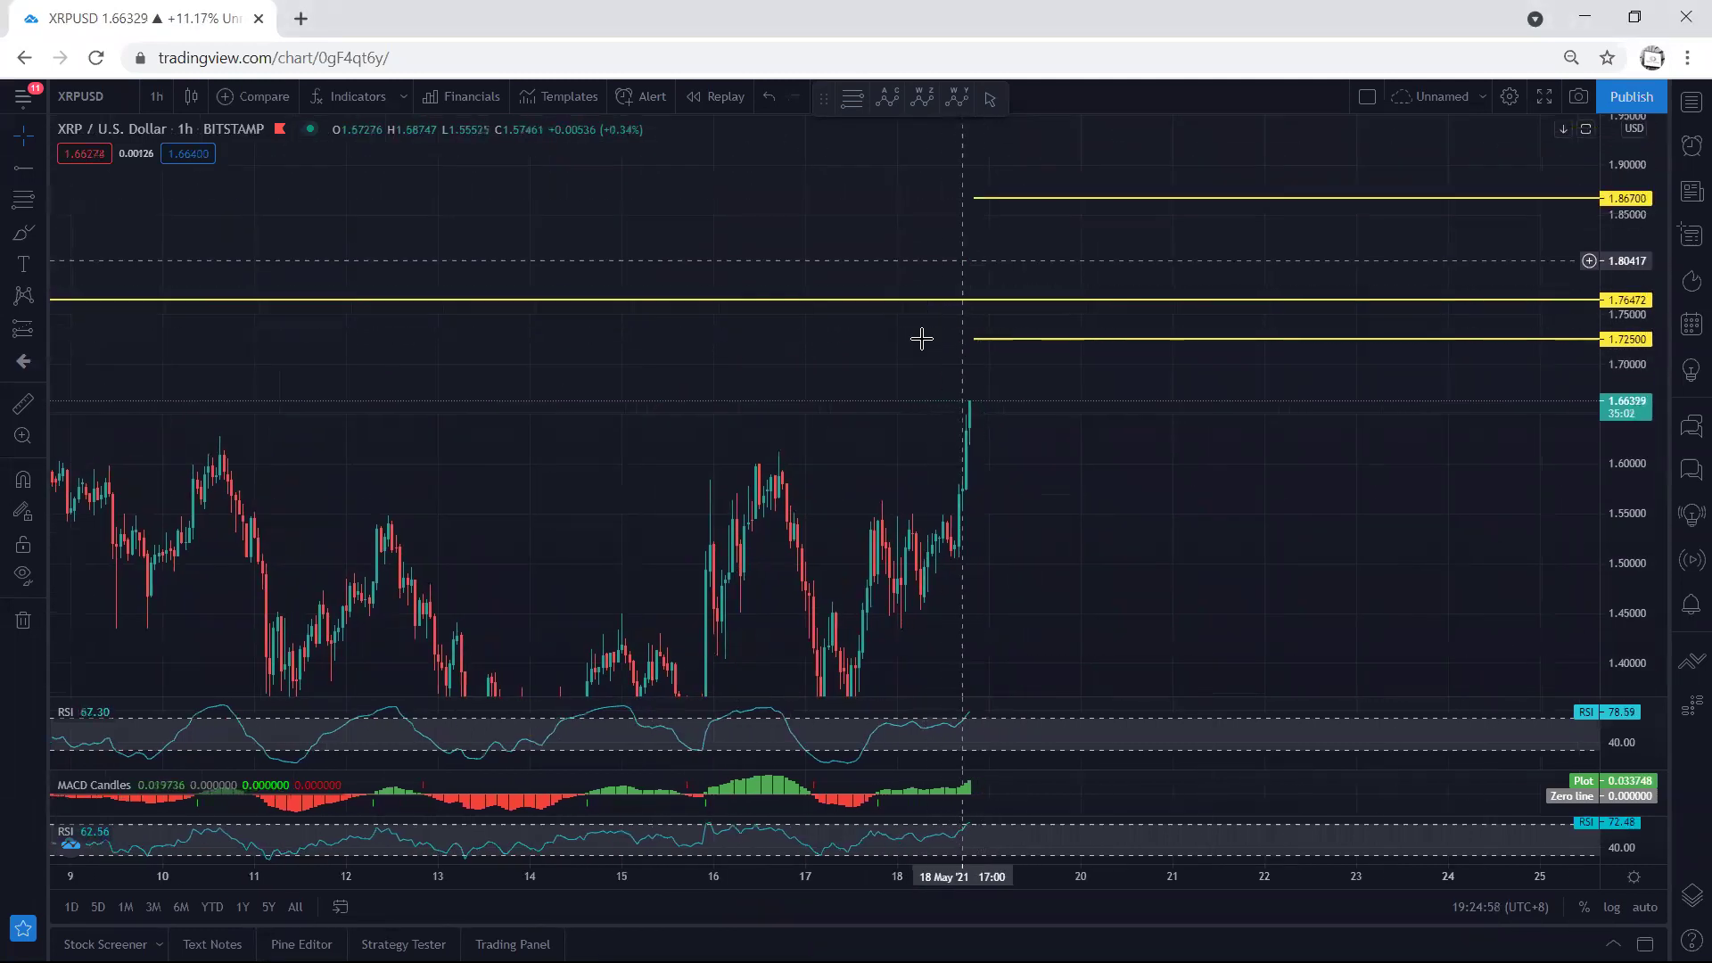
{"action": "left_click_drag", "start_coordinate": [848, 360], "coordinate": [861, 325]}
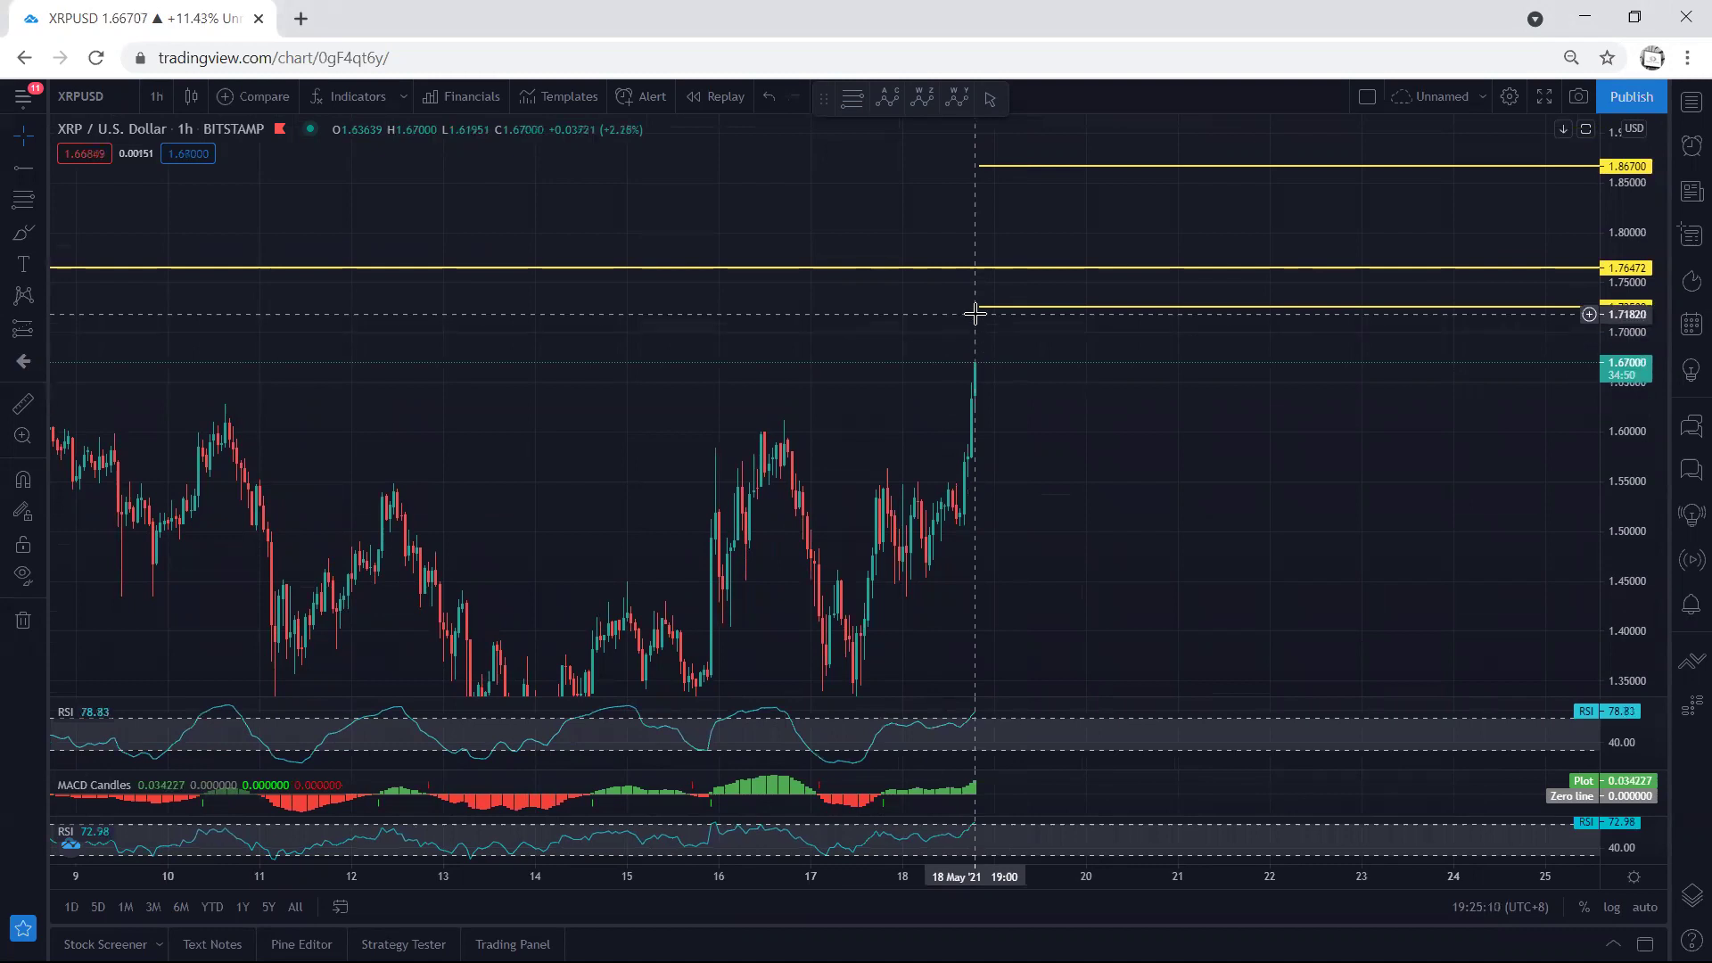
{"action": "left_click", "coordinate": [161, 97]}
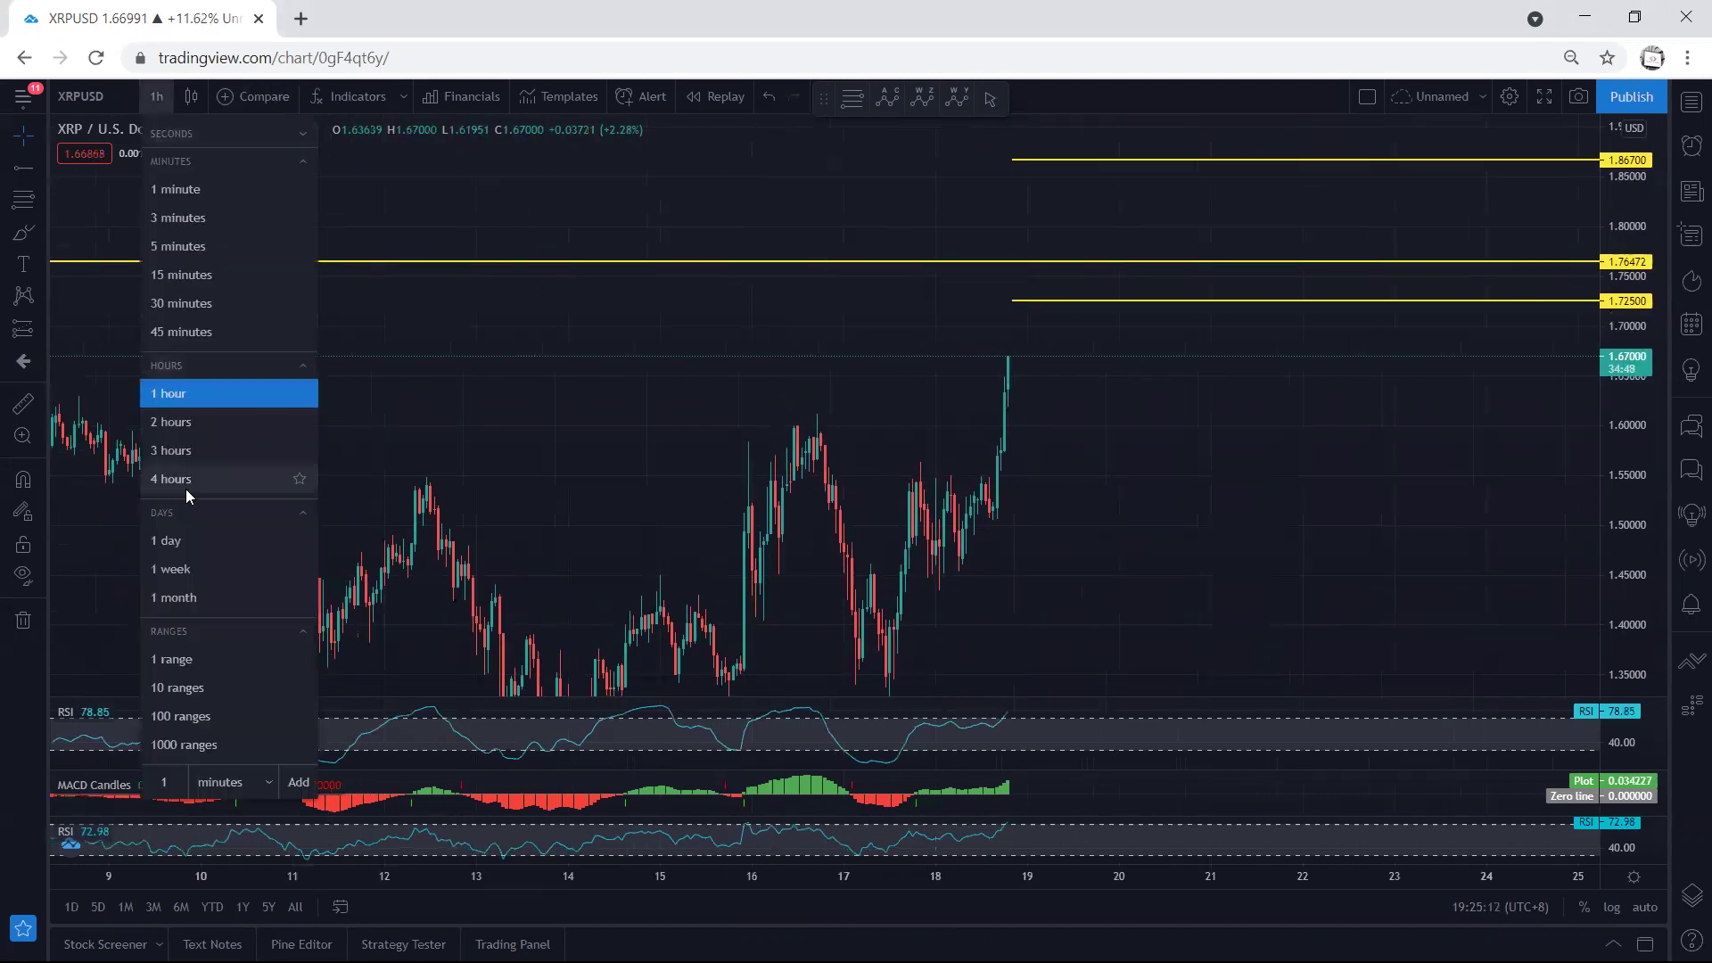
{"action": "left_click", "coordinate": [182, 480]}
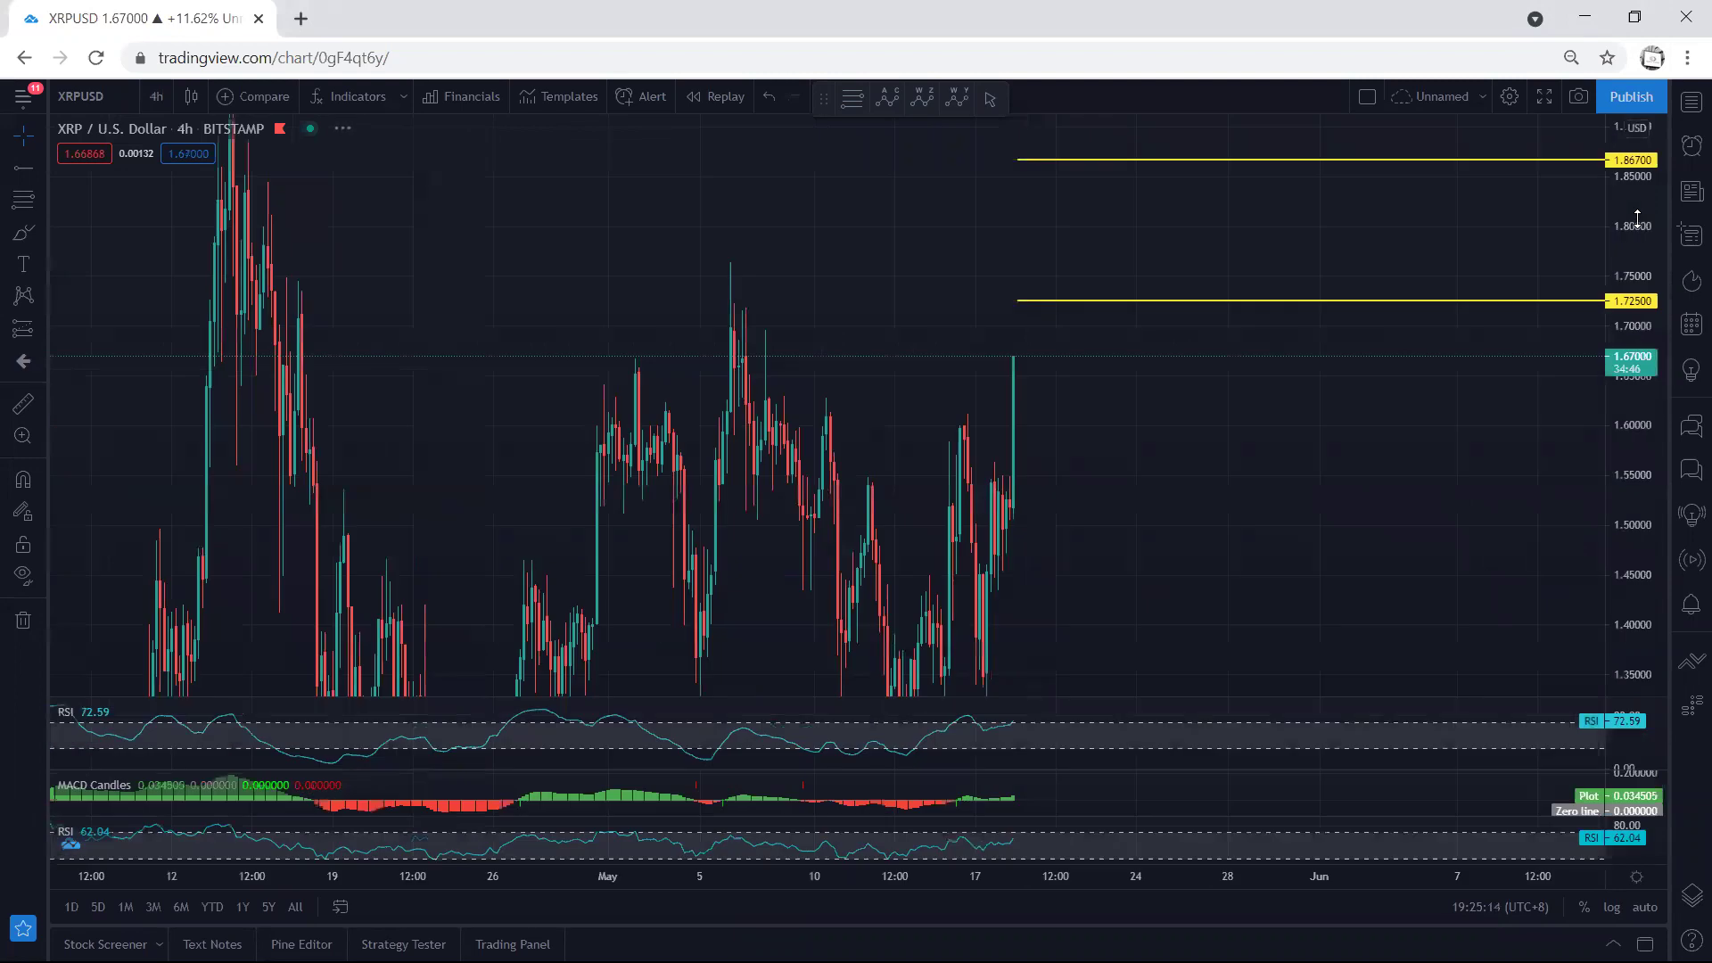
- Compress the 4-hour price scale, sketch a temporary stroke descending from the early-May candles towards the 13 May low, and clear it
{"action": "left_click_drag", "start_coordinate": [1638, 219], "coordinate": [1637, 294]}
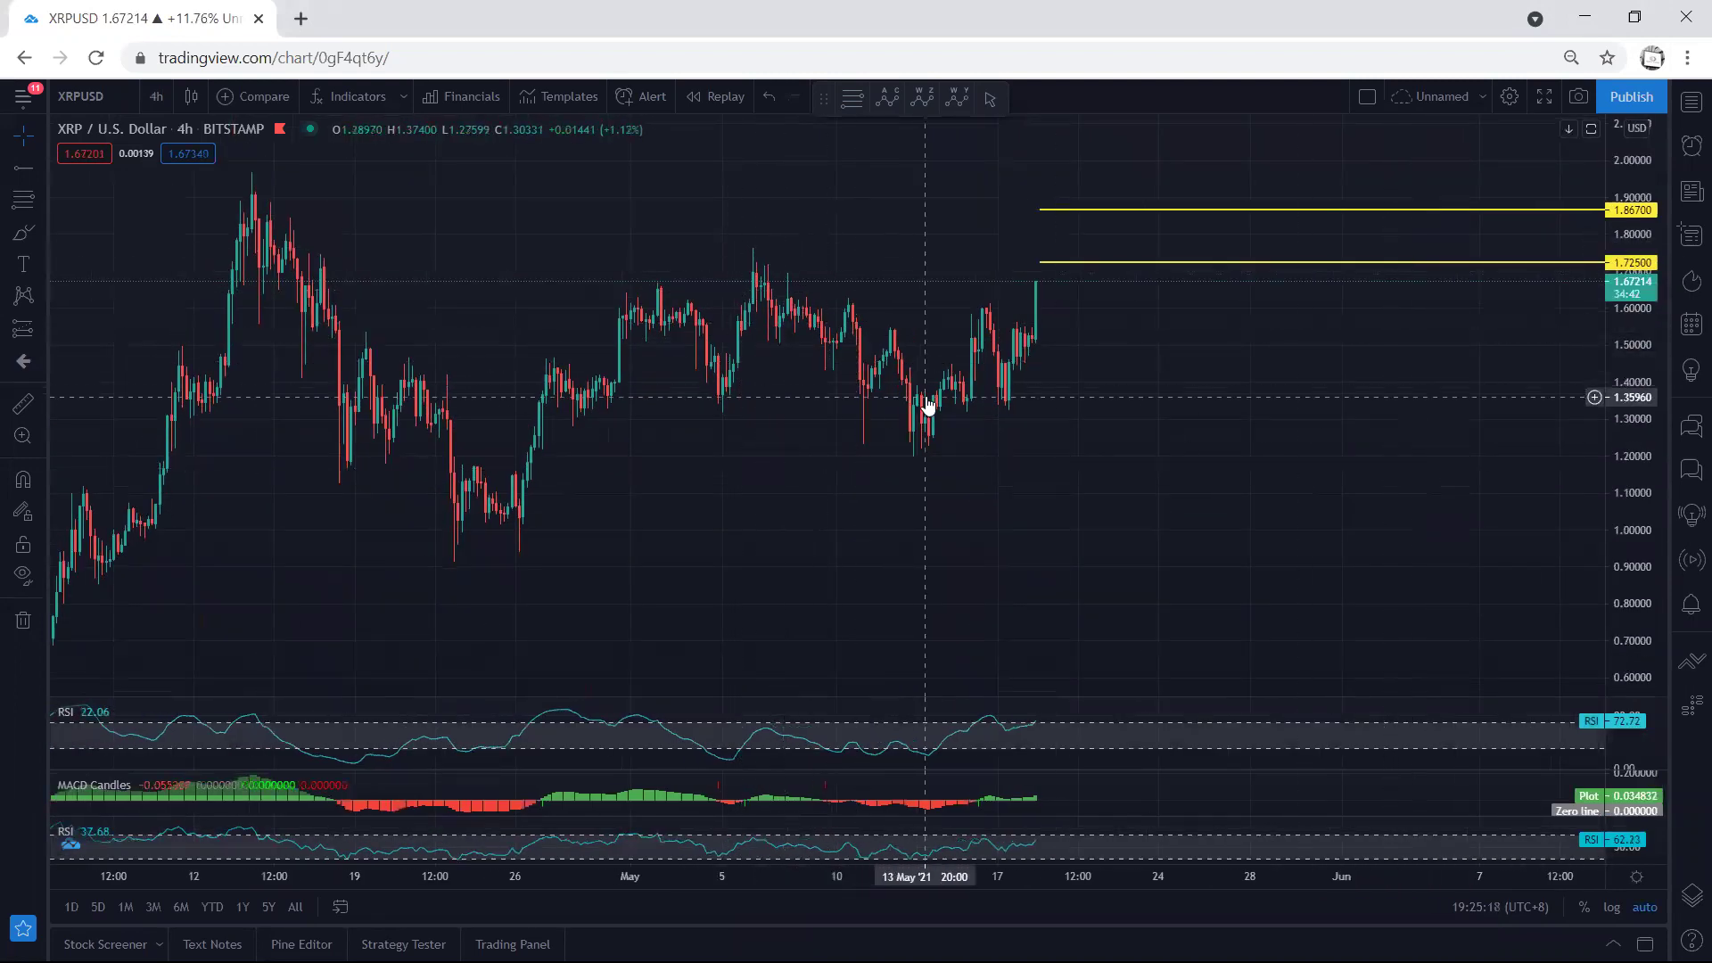
{"action": "left_click_drag", "start_coordinate": [683, 334], "coordinate": [918, 435]}
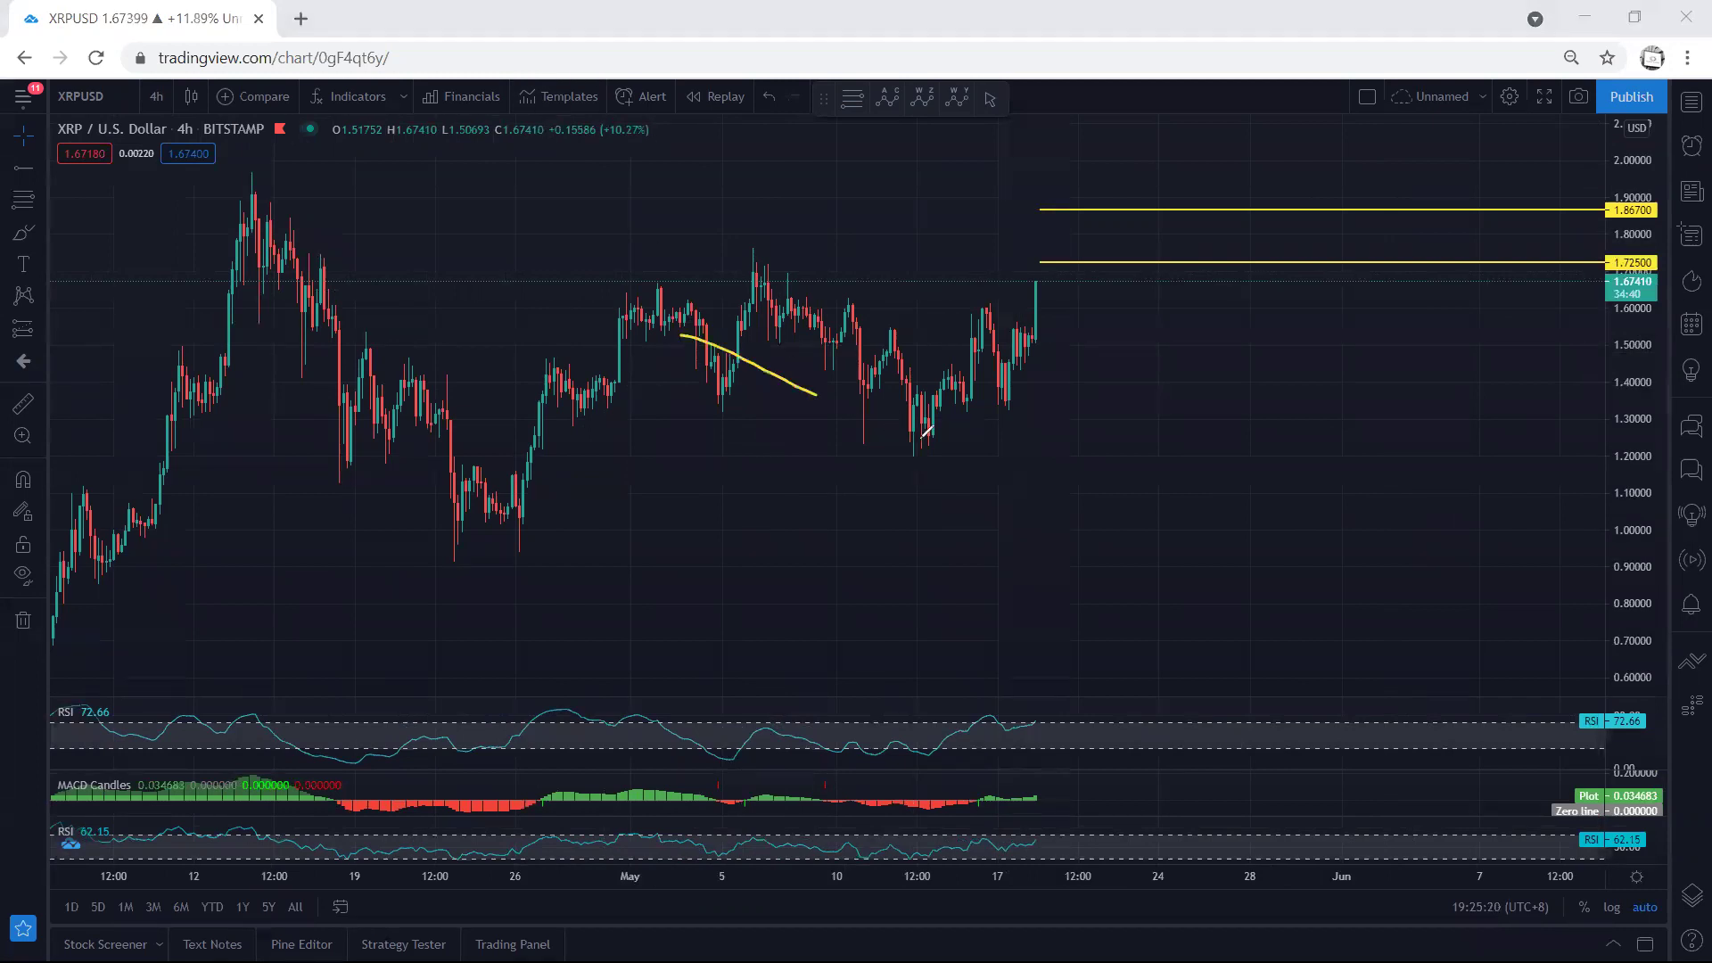
{"action": "key", "text": "e"}
- Switch the chart to the 1-hour interval and review the latest rise against the 1.72500 and 1.76472 levels
{"action": "left_click", "coordinate": [162, 97]}
{"action": "left_click", "coordinate": [156, 397]}
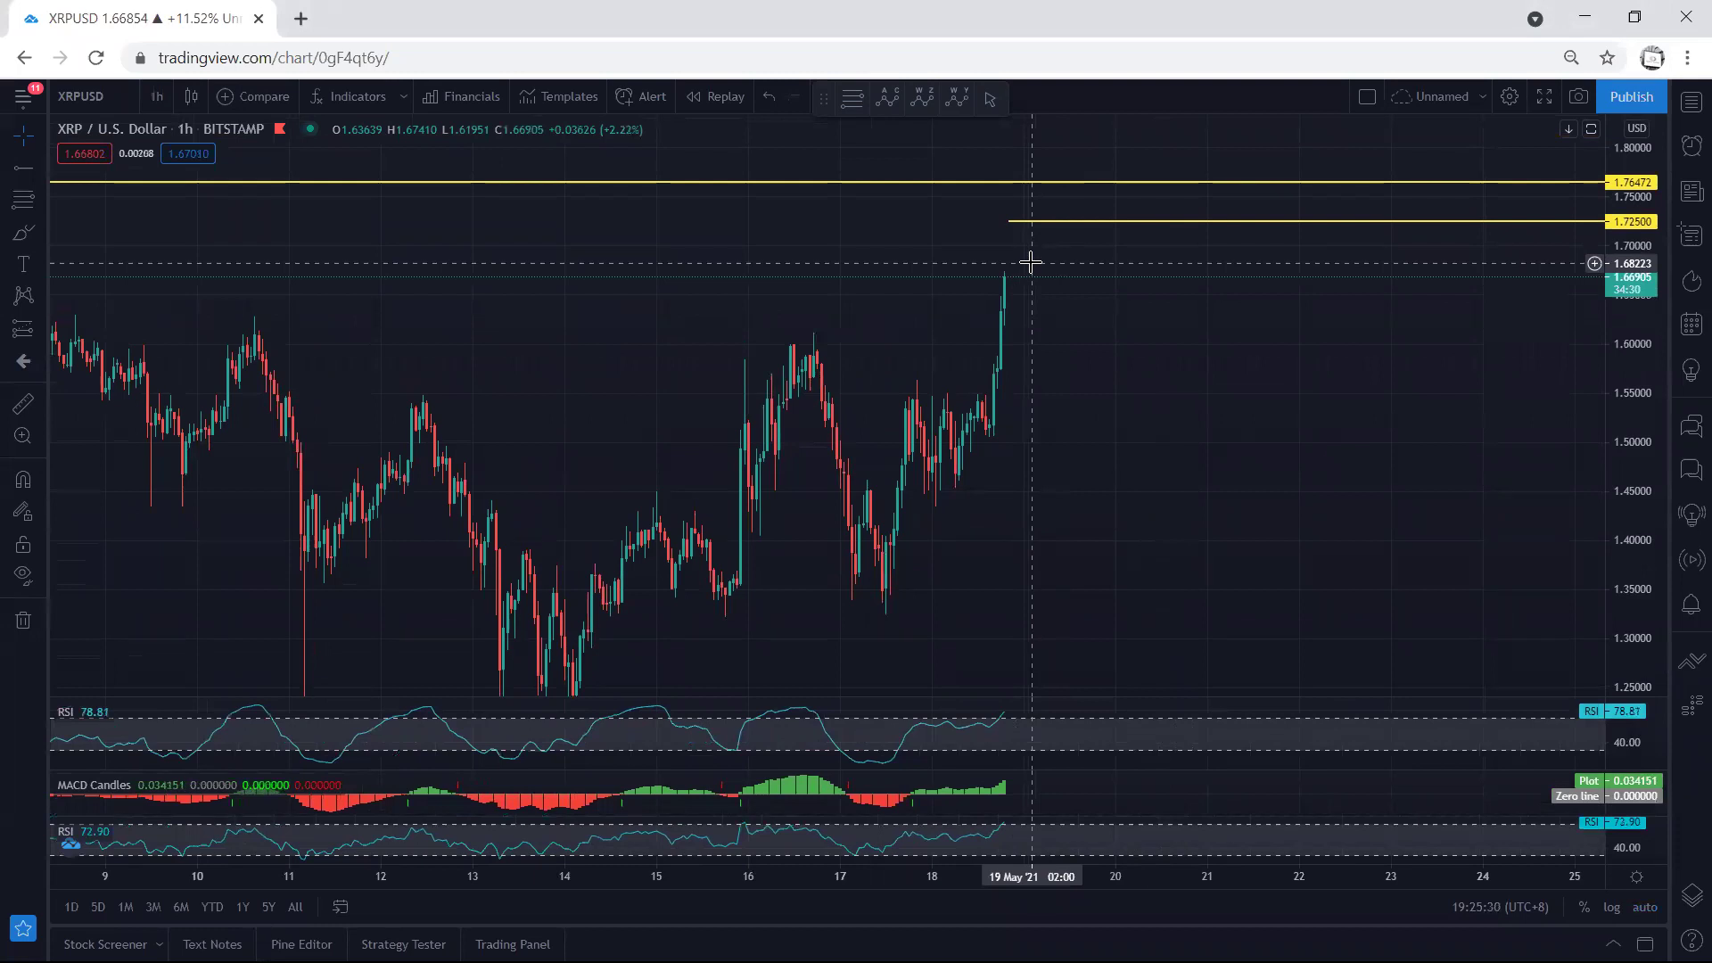
{"action": "left_click_drag", "start_coordinate": [1078, 352], "coordinate": [1150, 387]}
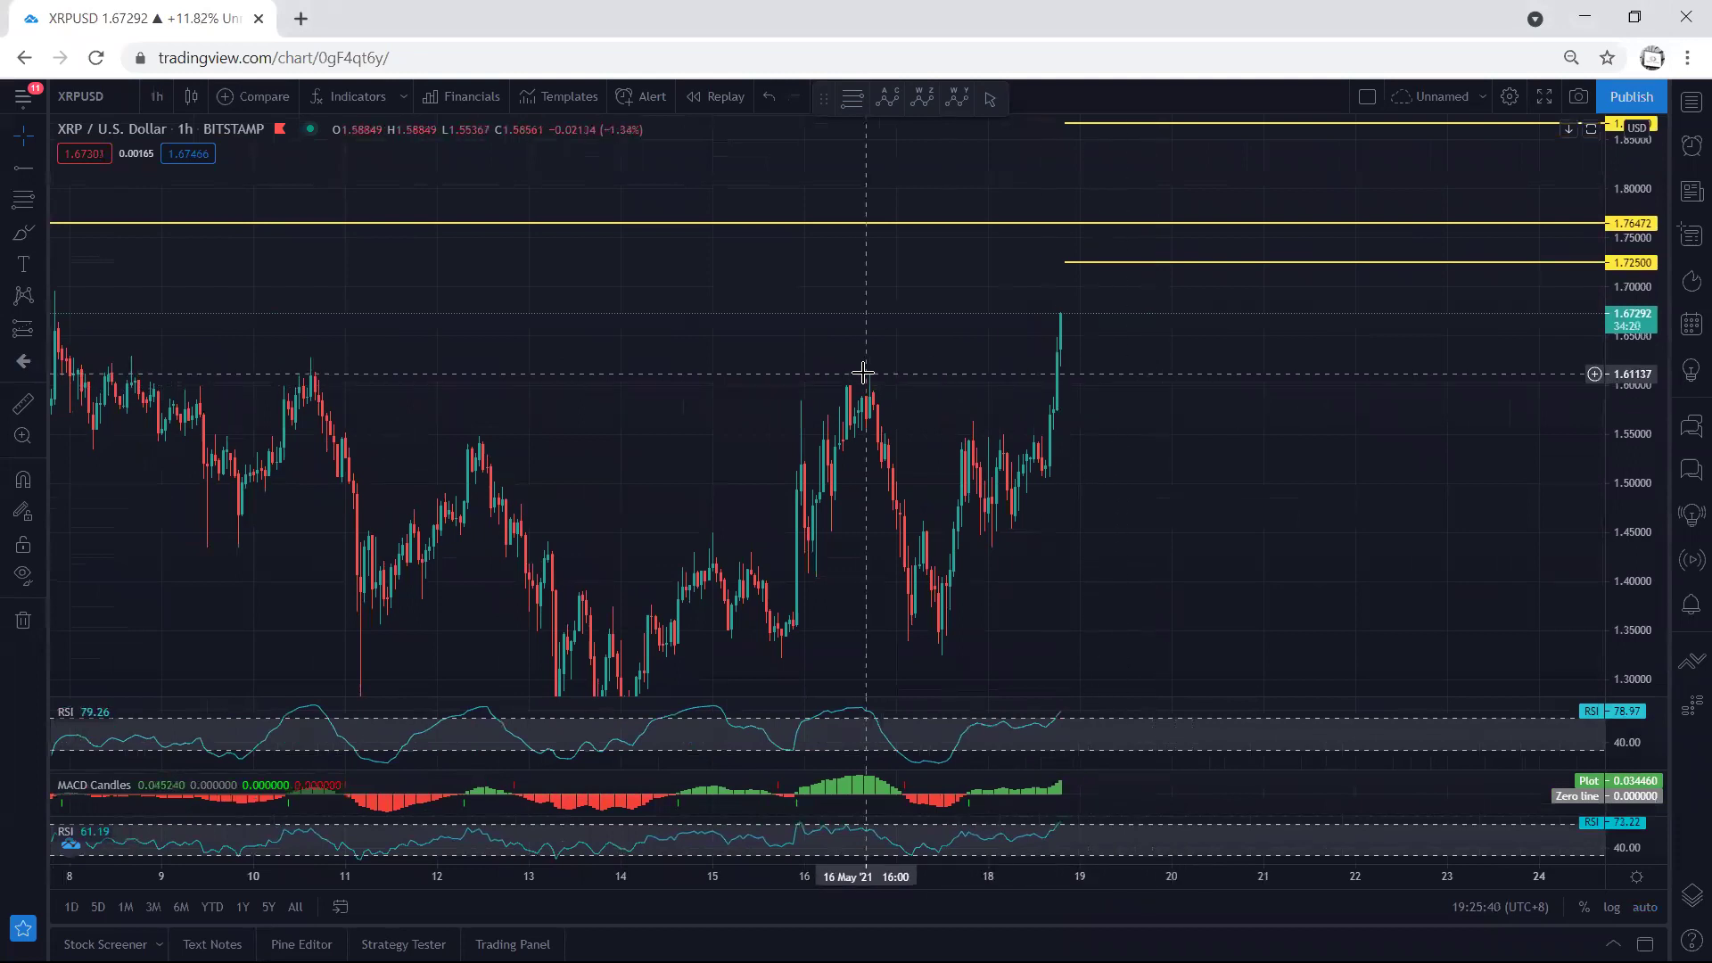
{"action": "left_click_drag", "start_coordinate": [971, 373], "coordinate": [973, 361]}
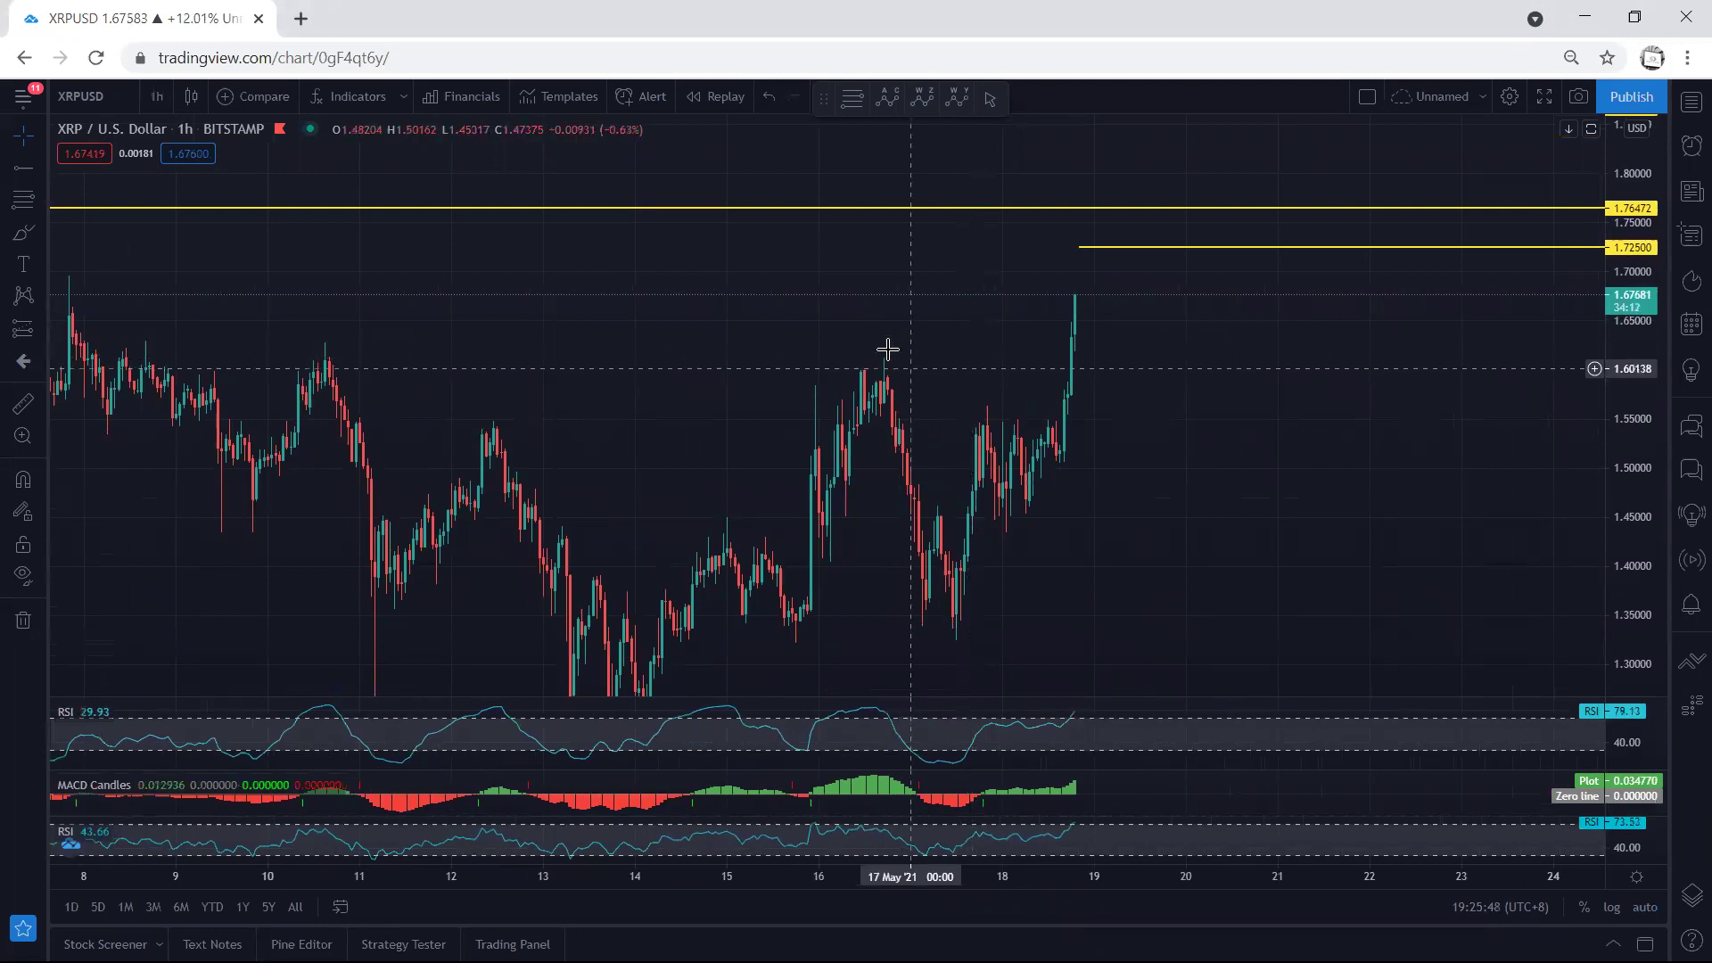
{"action": "left_click_drag", "start_coordinate": [931, 368], "coordinate": [931, 359]}
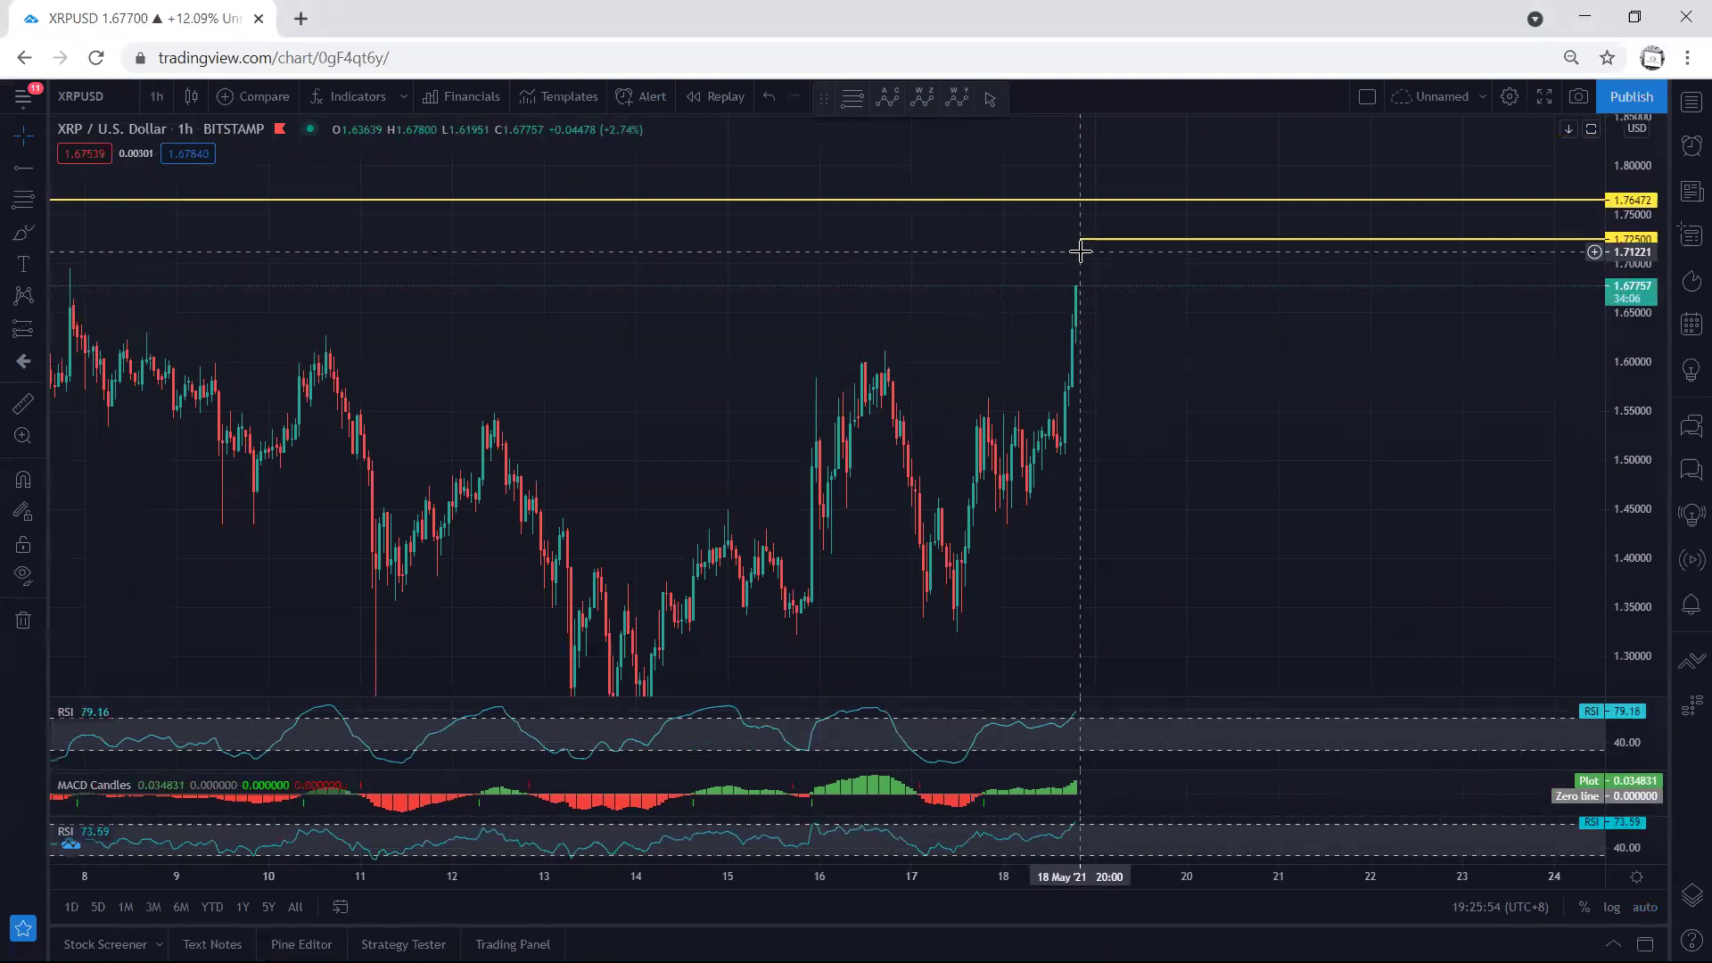
{"action": "left_click_drag", "start_coordinate": [1147, 363], "coordinate": [1170, 332]}
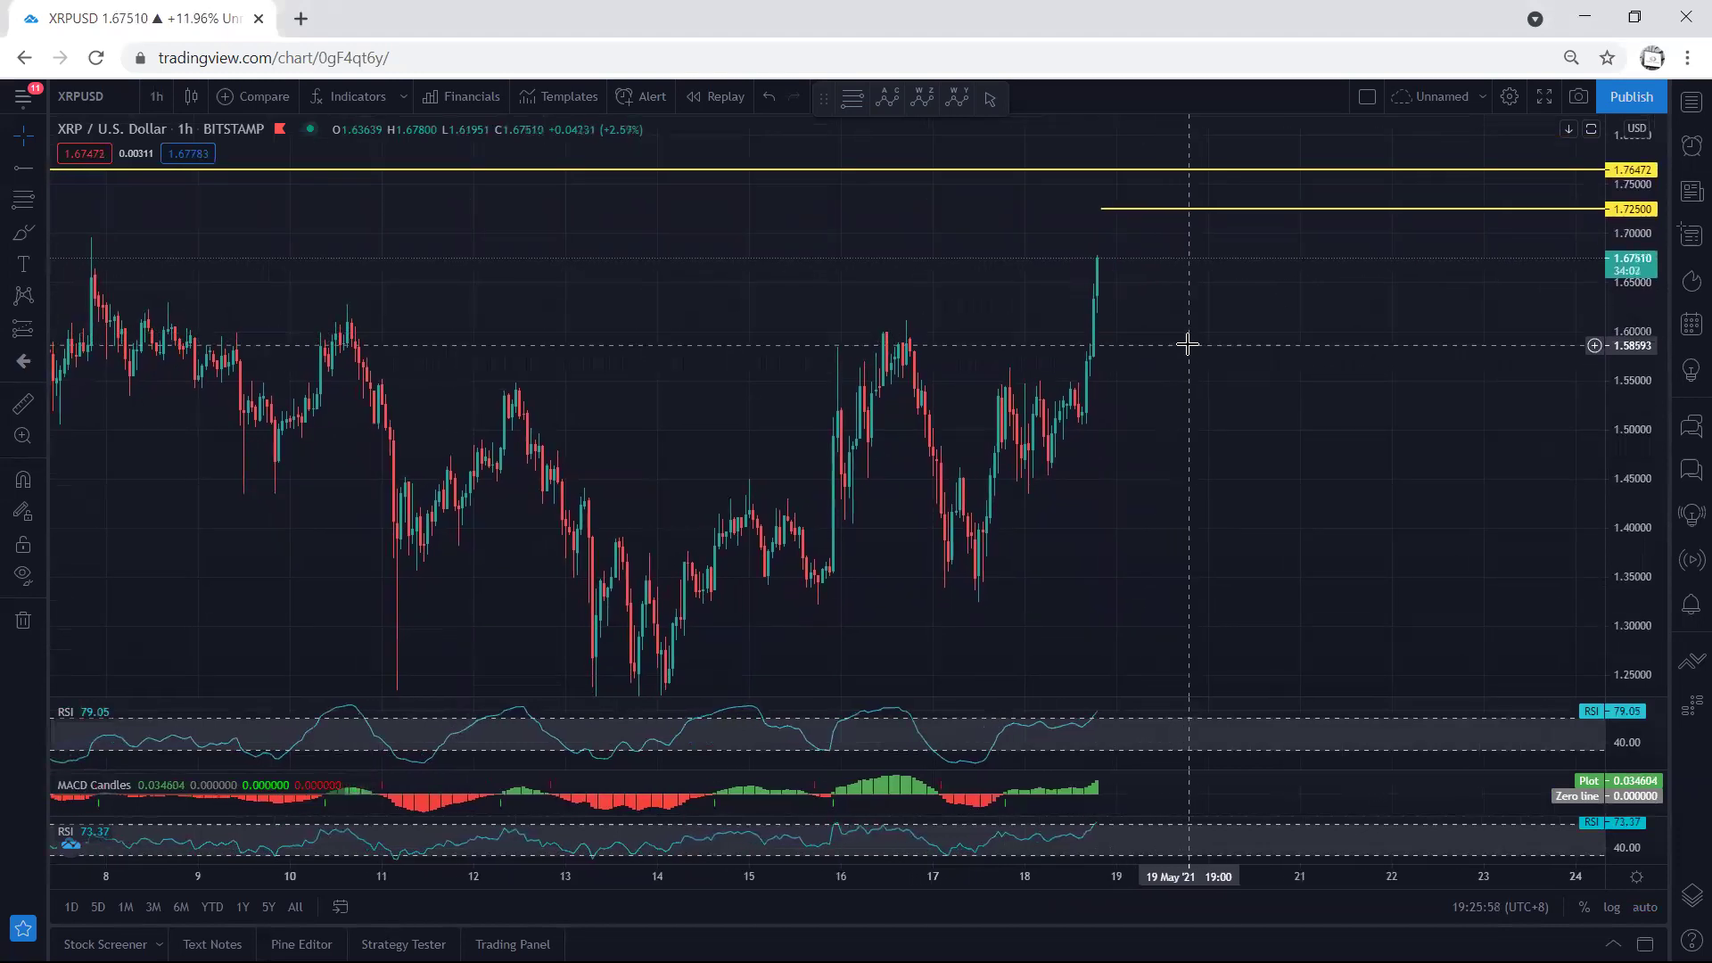